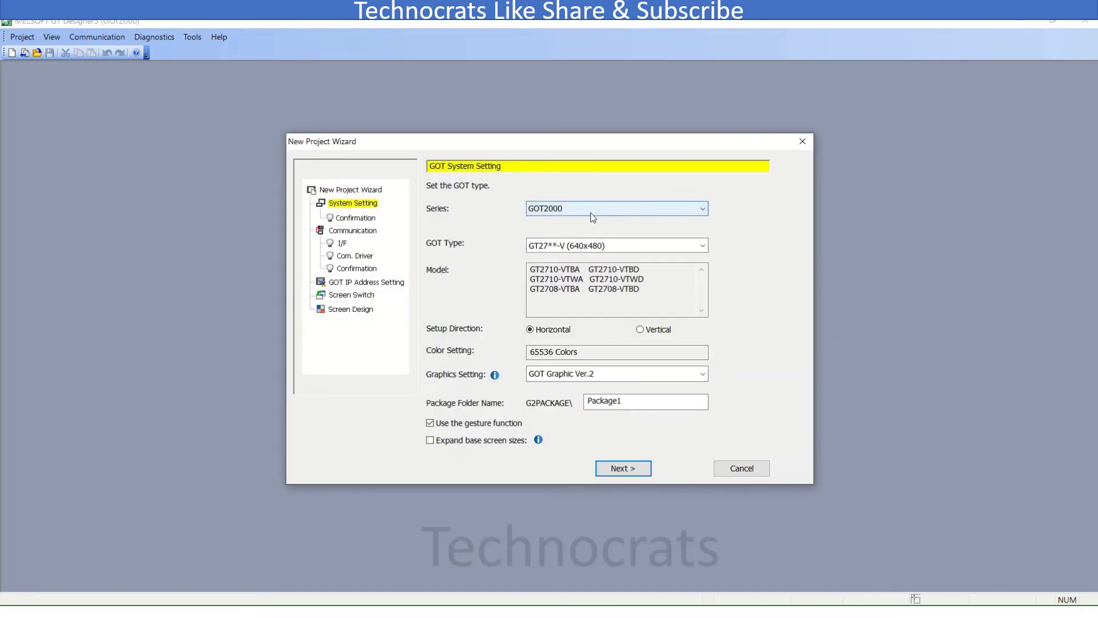
Step: Keep GT27**-V (640x480) as the GOT panel type and confirm the system settings
{"action": "left_click", "coordinate": [599, 246]}
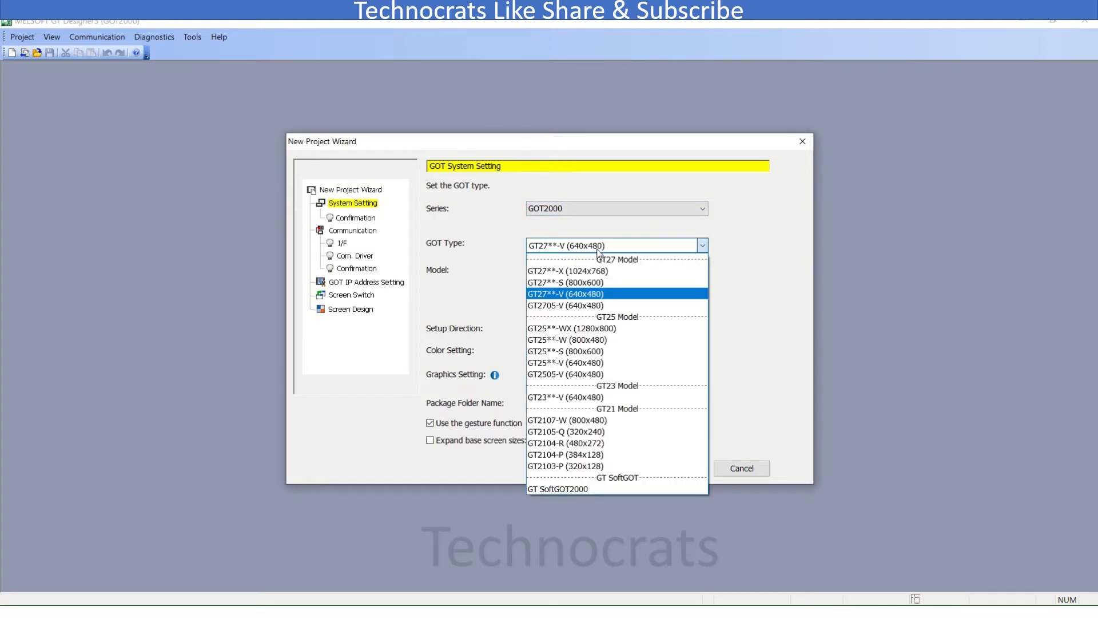
{"action": "left_click", "coordinate": [599, 252]}
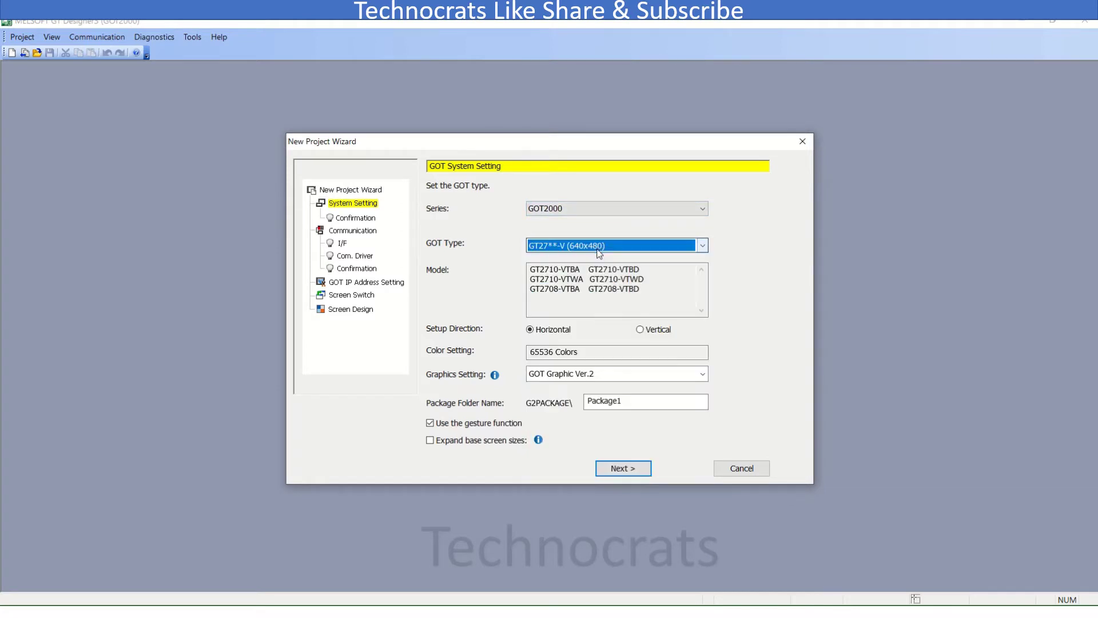
{"action": "left_click", "coordinate": [616, 471]}
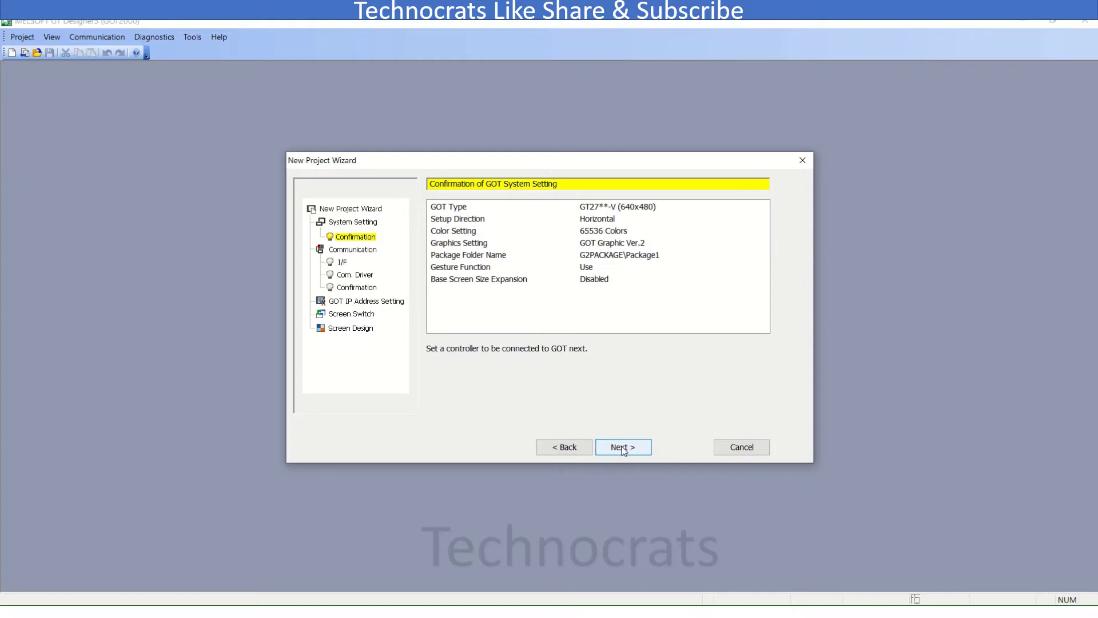
{"action": "left_click", "coordinate": [623, 449]}
Step: Choose MITSUBISHI ELECTRIC as the manufacturer and MELSEC iQ-F as the controller type
{"action": "left_click", "coordinate": [658, 240]}
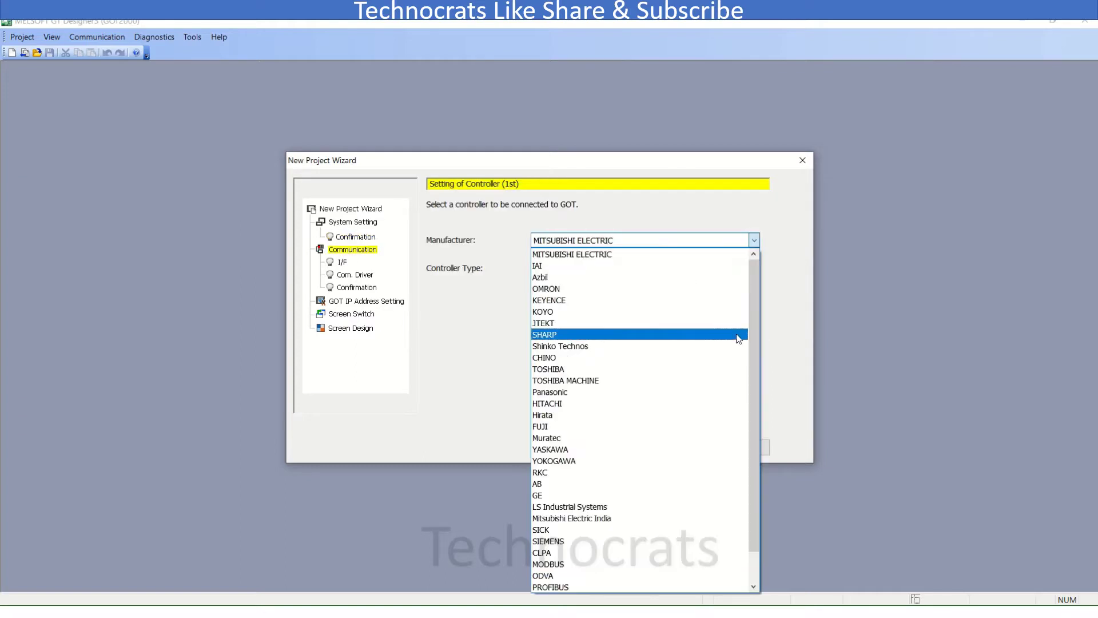
{"action": "left_click_drag", "start_coordinate": [756, 349], "coordinate": [751, 408]}
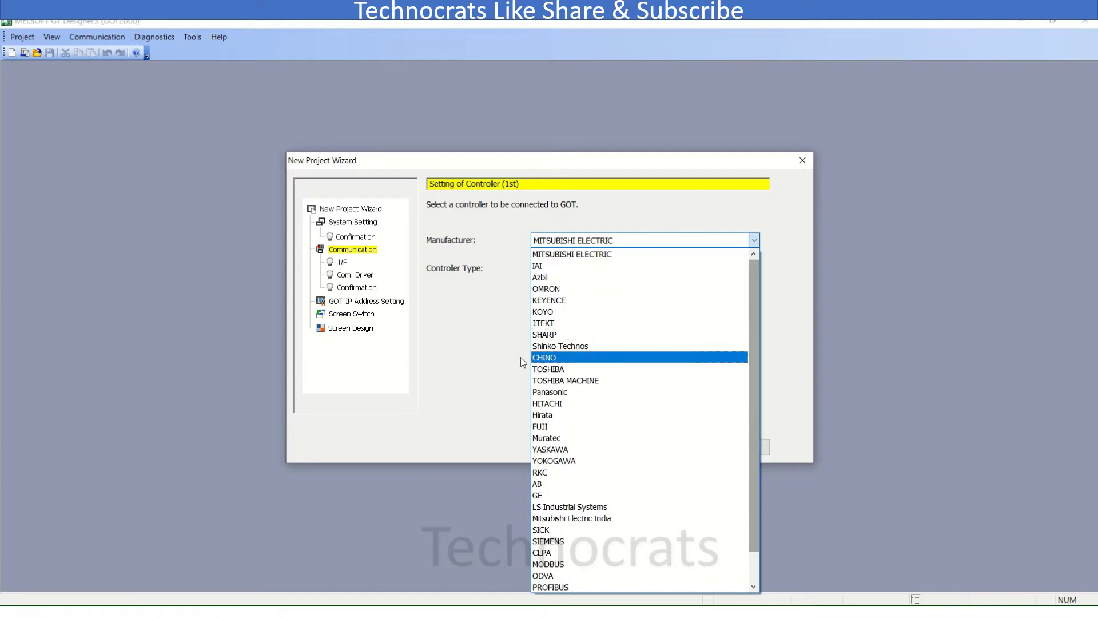
{"action": "left_click", "coordinate": [566, 253]}
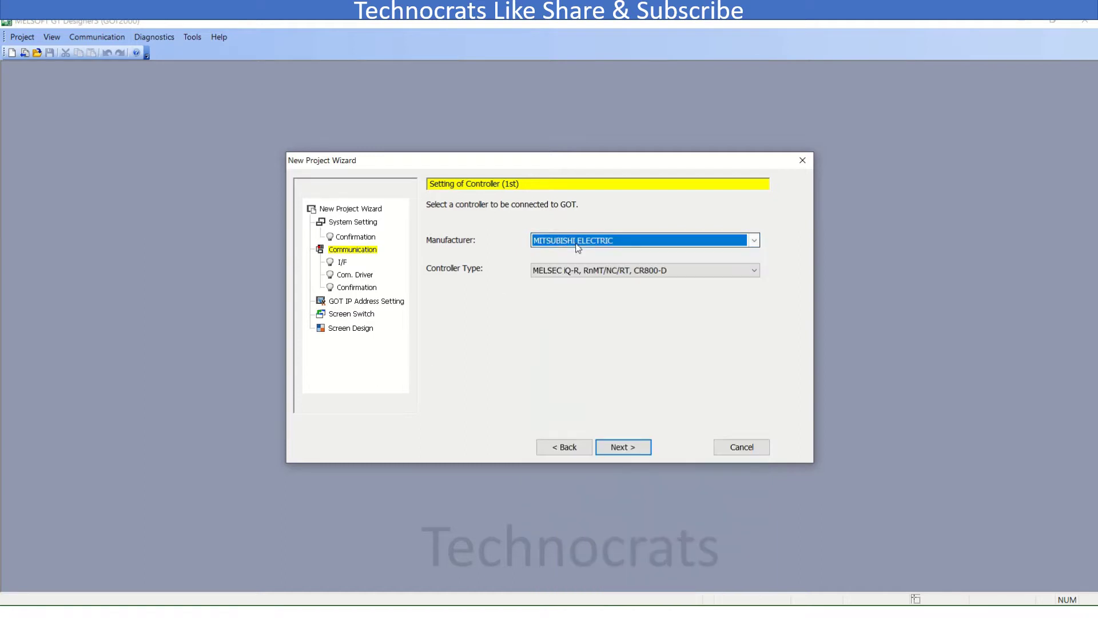
{"action": "left_click", "coordinate": [661, 272]}
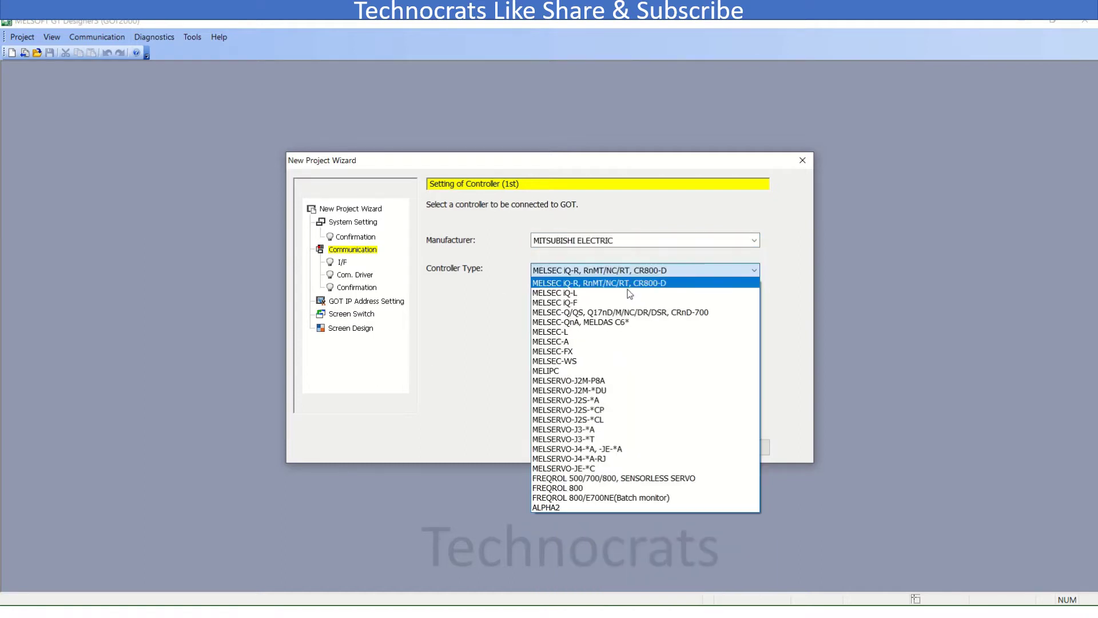
{"action": "left_click", "coordinate": [592, 302]}
Step: Use the Ethernet:Multi interface with the Ethernet gateway driver and confirm the controller settings
{"action": "left_click", "coordinate": [625, 446]}
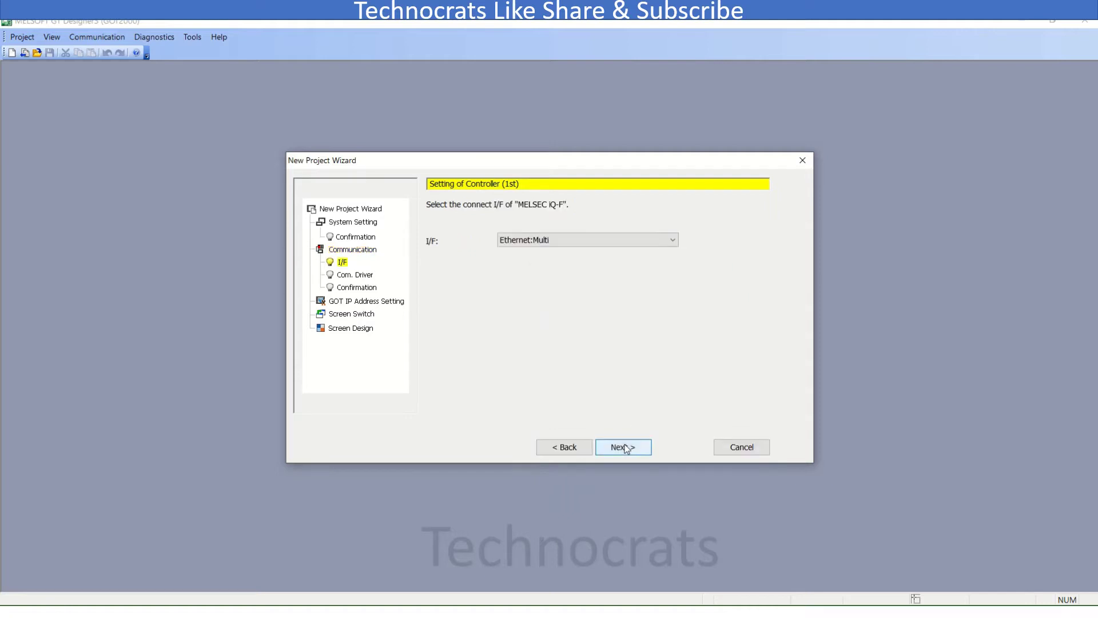
{"action": "left_click", "coordinate": [625, 446]}
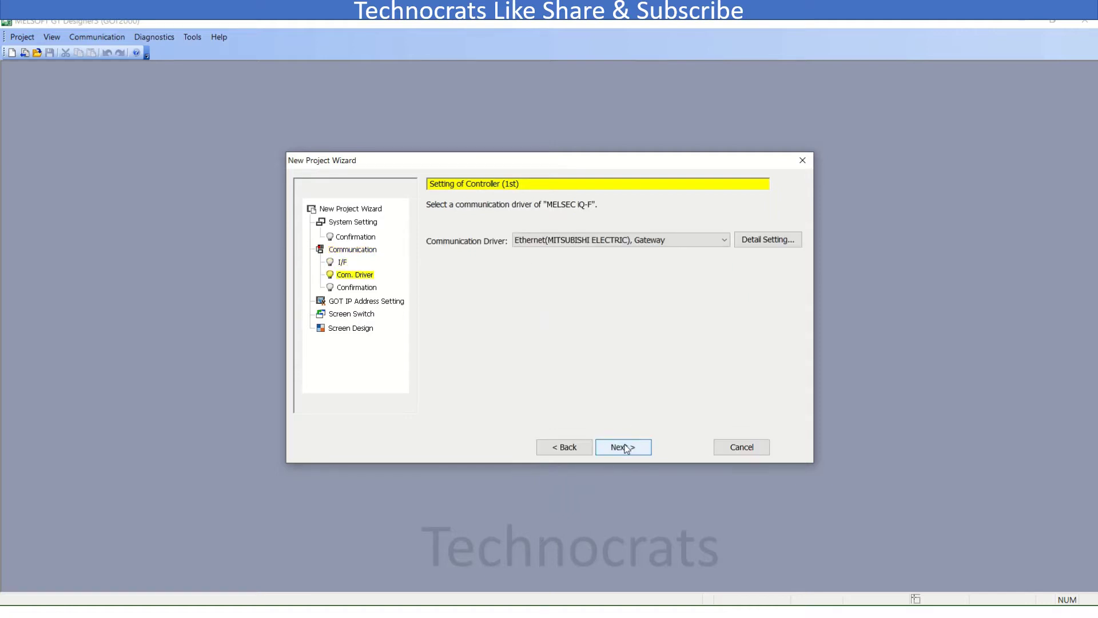
{"action": "left_click", "coordinate": [627, 239]}
{"action": "left_click", "coordinate": [628, 252]}
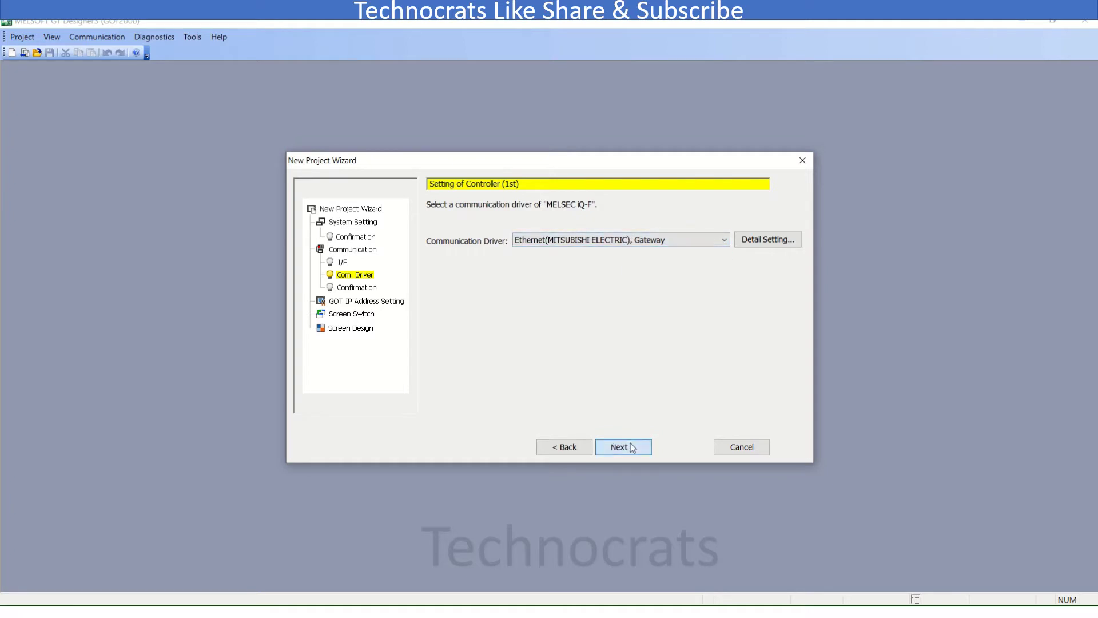
{"action": "left_click", "coordinate": [629, 446]}
{"action": "left_click", "coordinate": [629, 446]}
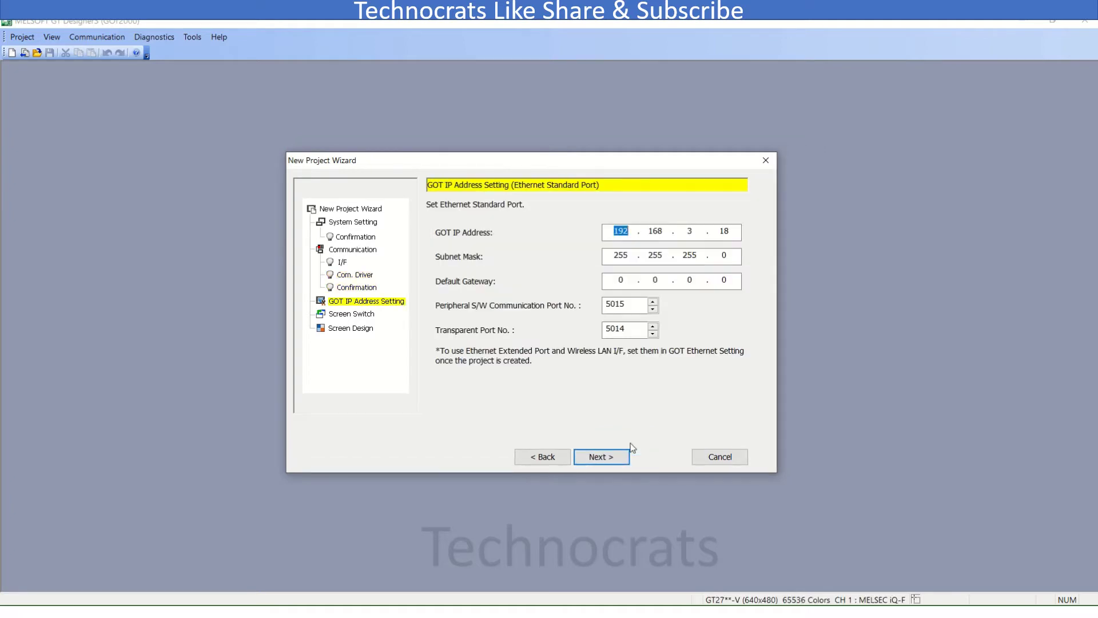
Step: Accept the default IP address and the dark screen design, then finish the new project wizard
{"action": "left_click", "coordinate": [625, 455]}
{"action": "left_click", "coordinate": [622, 454]}
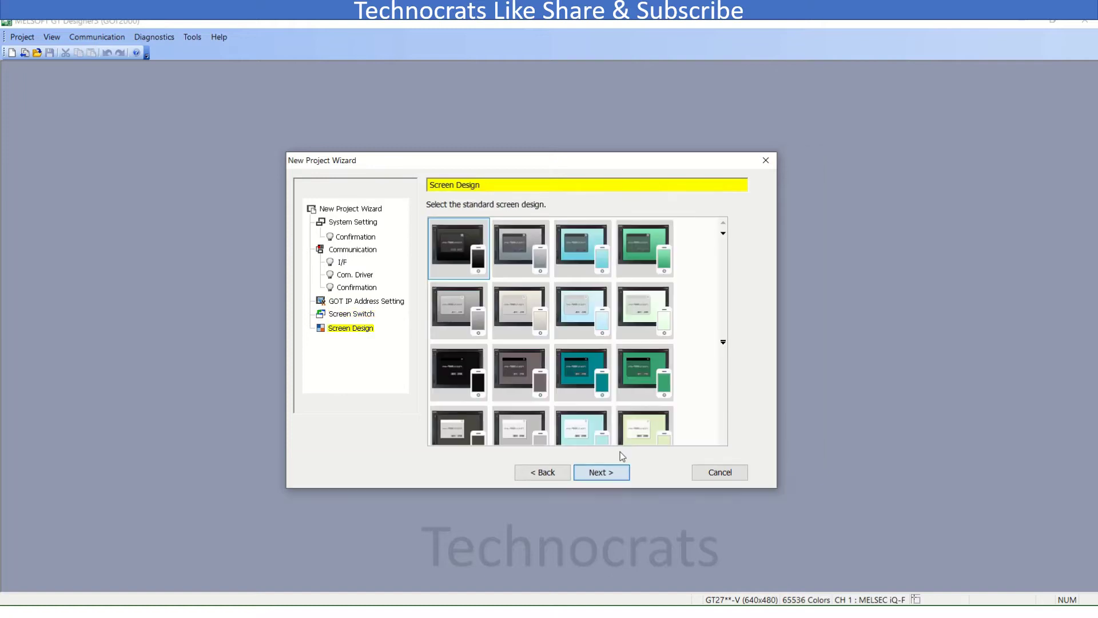
{"action": "left_click", "coordinate": [614, 472]}
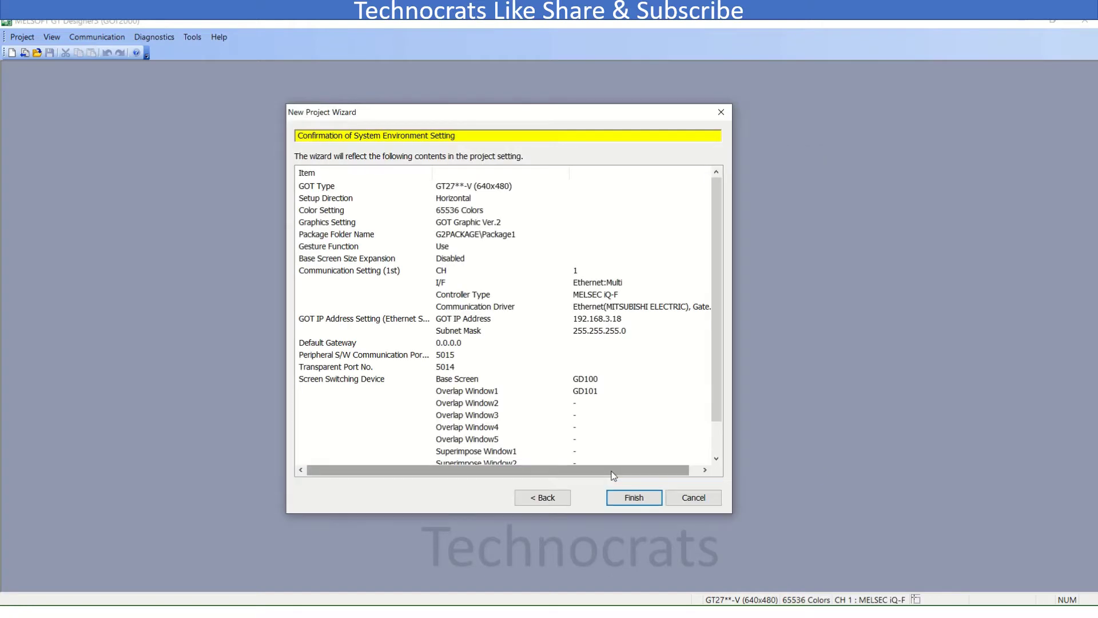
{"action": "left_click", "coordinate": [616, 494]}
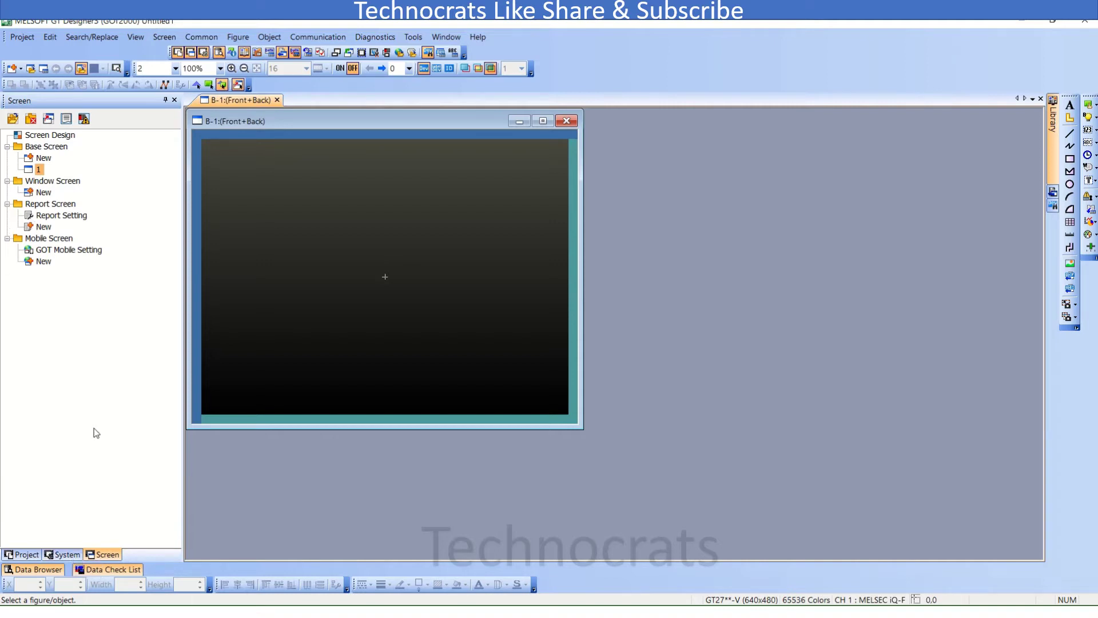
Step: In I/F Communication Setting, give RS232 channel 8 and the Barcode driver with 9600 bps serial parameters
{"action": "left_click", "coordinate": [63, 554]}
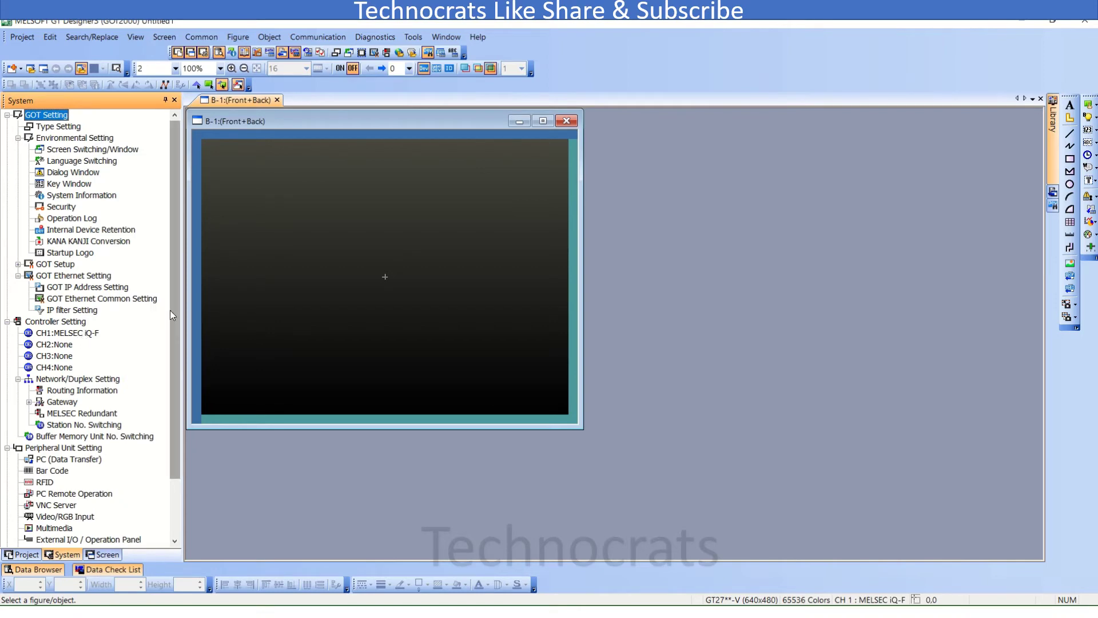
{"action": "scroll", "coordinate": [171, 315], "scroll_direction": "down", "scroll_amount": 2}
{"action": "double_click", "coordinate": [85, 539]}
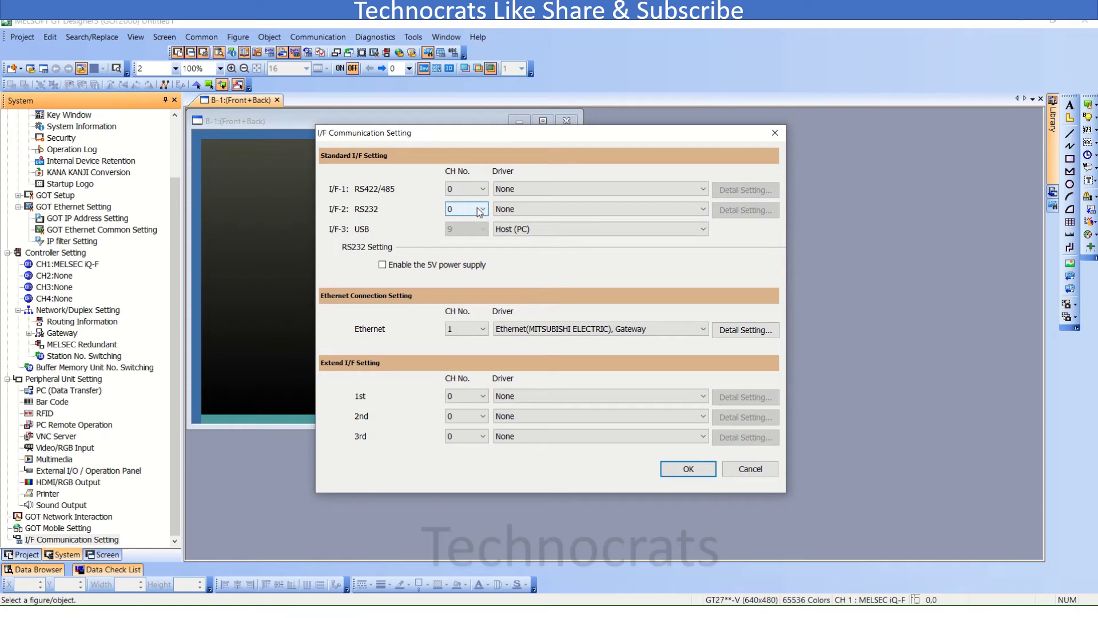
{"action": "left_click", "coordinate": [479, 212]}
{"action": "left_click", "coordinate": [462, 279]}
{"action": "left_click", "coordinate": [560, 215]}
{"action": "left_click", "coordinate": [617, 222]}
{"action": "left_click", "coordinate": [732, 211]}
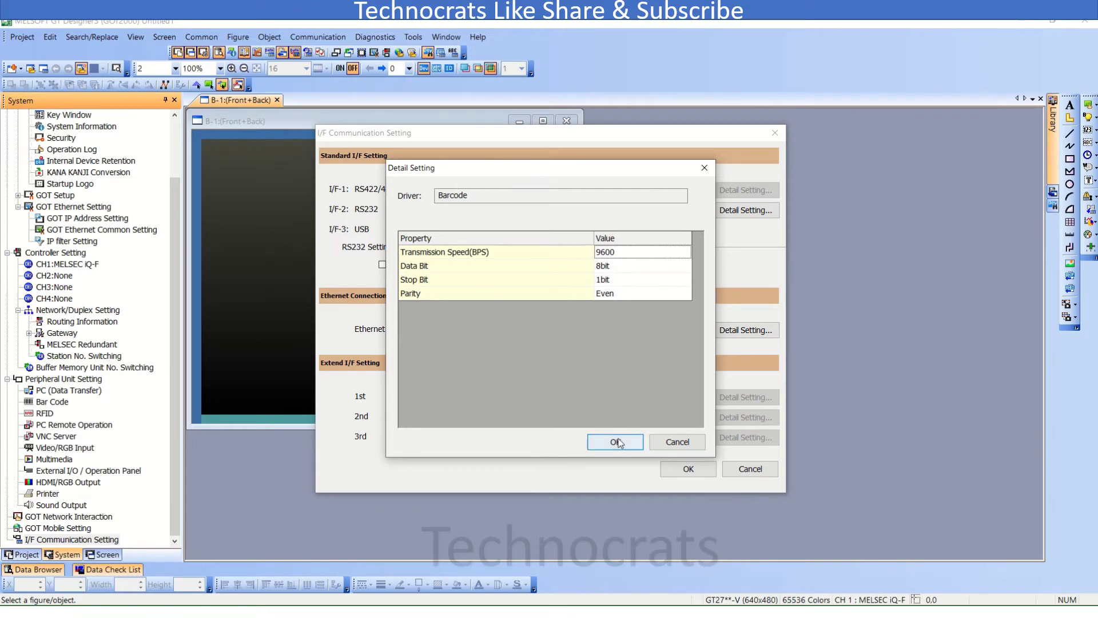
{"action": "left_click", "coordinate": [616, 441]}
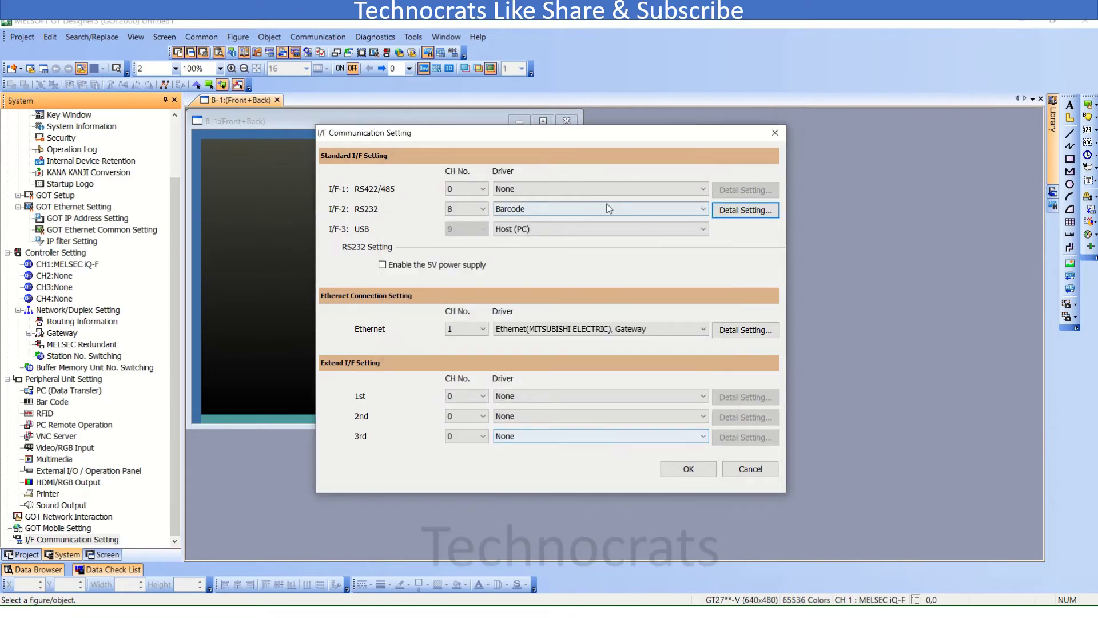
{"action": "left_click", "coordinate": [691, 469]}
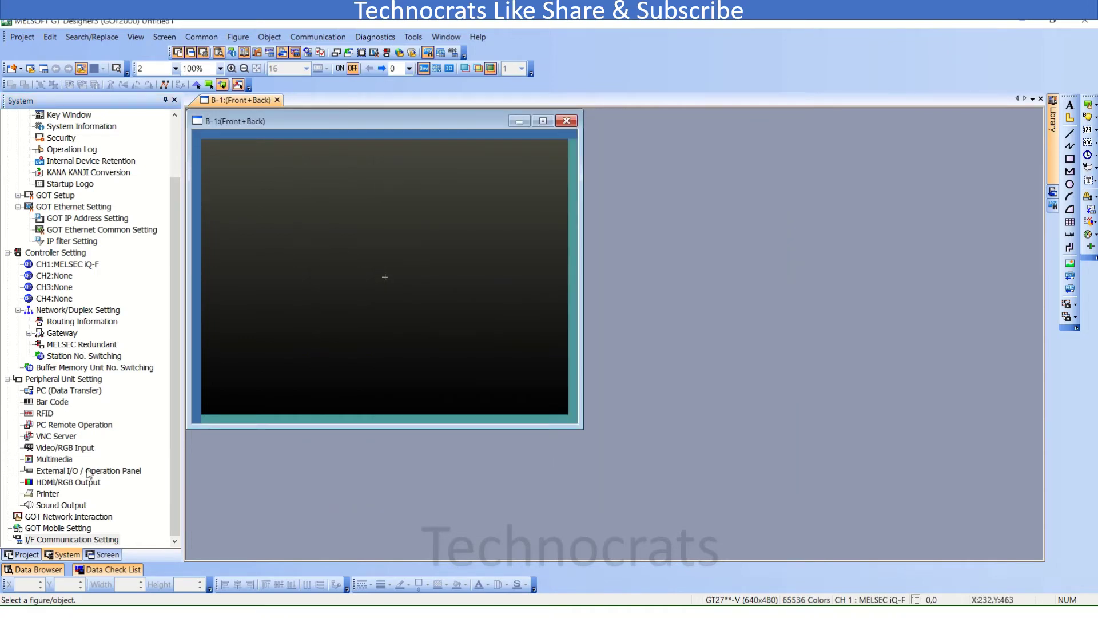
Step: Set the Bar Code reader to Standard I/F (RS232), device D1000, 30 points, CR+LF terminator
{"action": "double_click", "coordinate": [61, 404]}
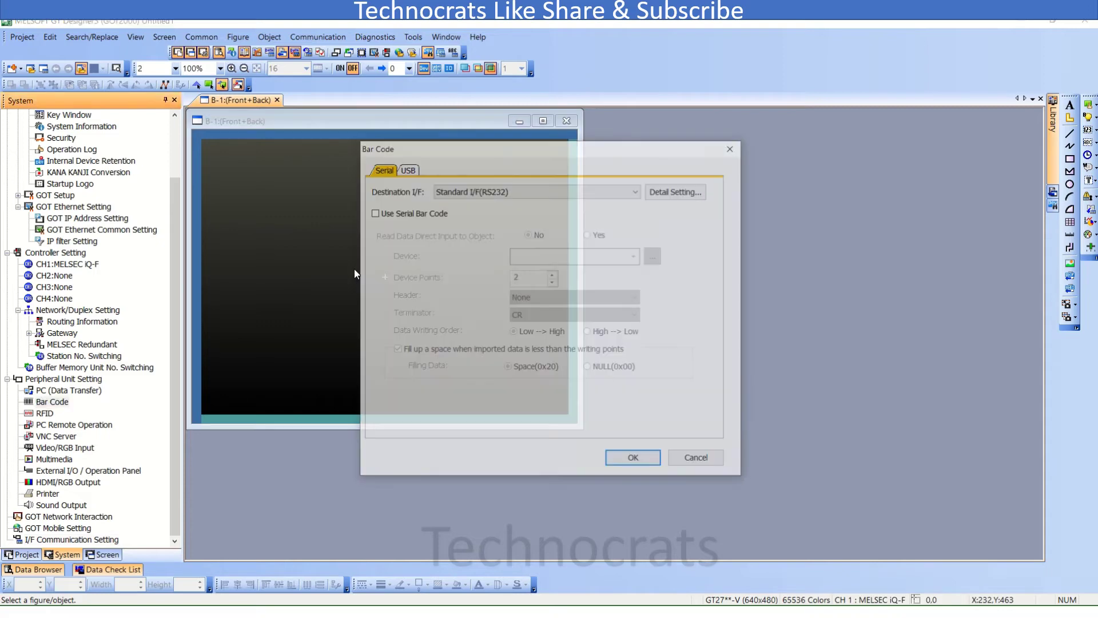
{"action": "left_click", "coordinate": [414, 216]}
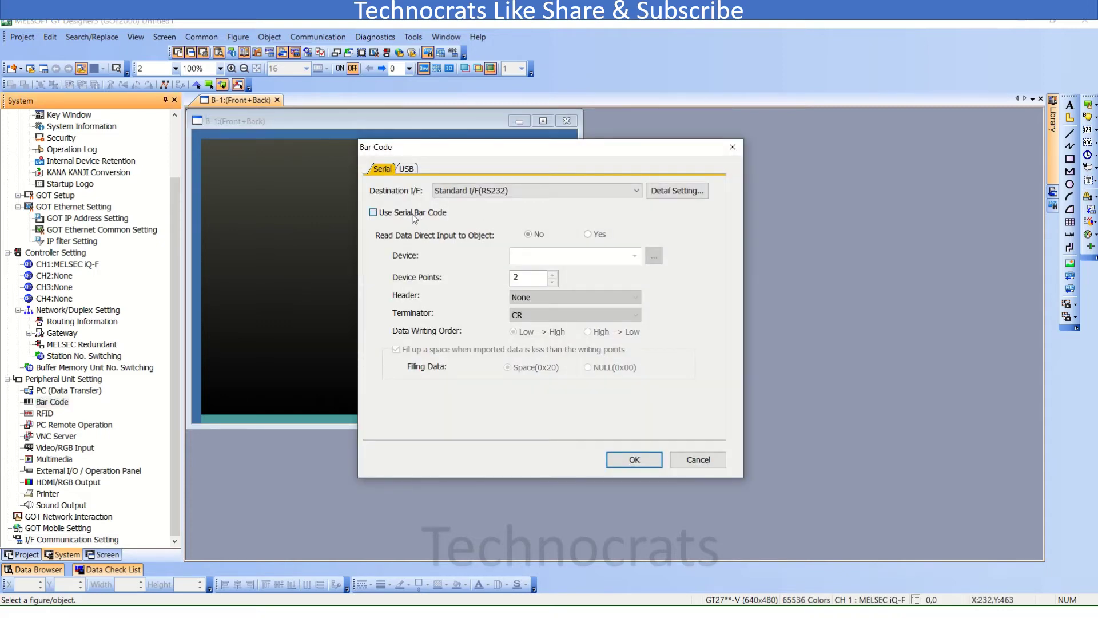
{"action": "left_click", "coordinate": [667, 193]}
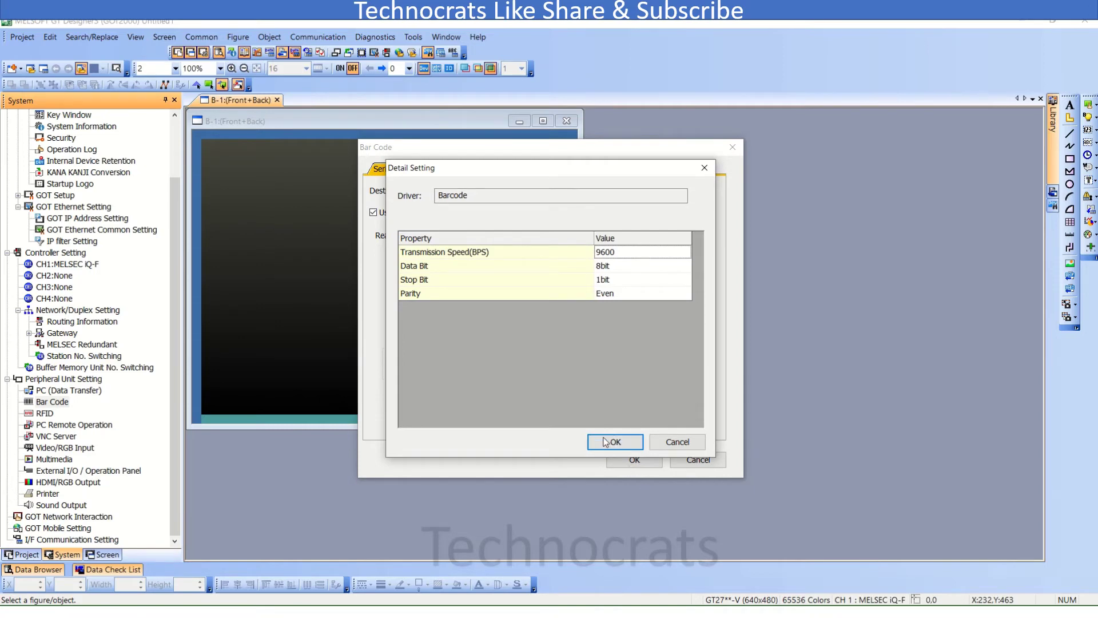
{"action": "left_click", "coordinate": [608, 441]}
{"action": "left_click", "coordinate": [567, 253]}
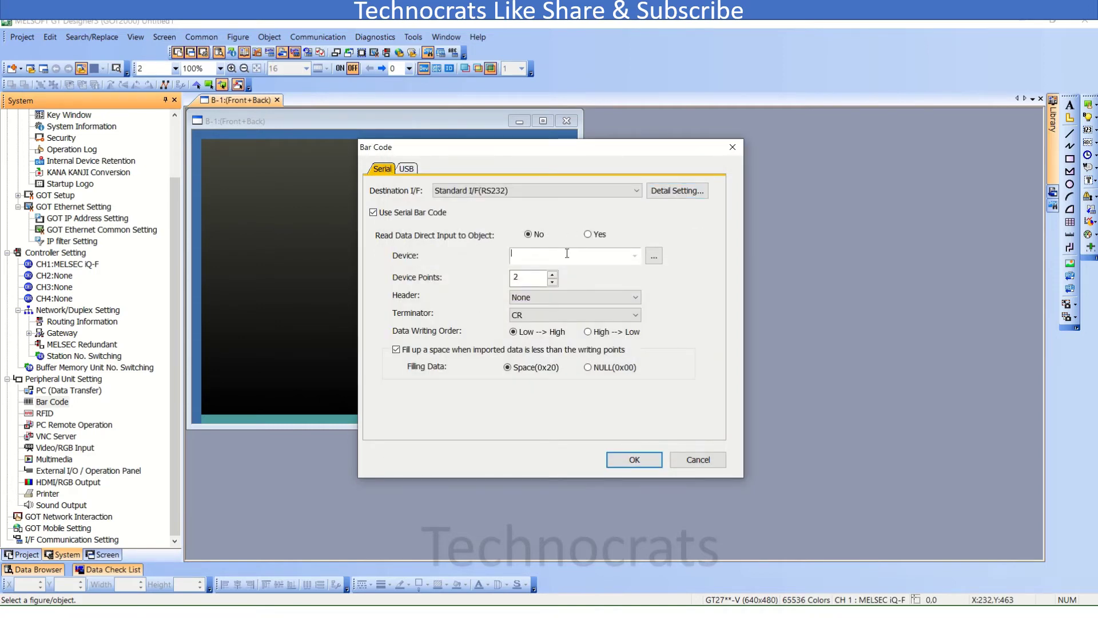
{"action": "type", "text": "D1000"}
{"action": "key", "text": "Tab"}
{"action": "type", "text": "30"}
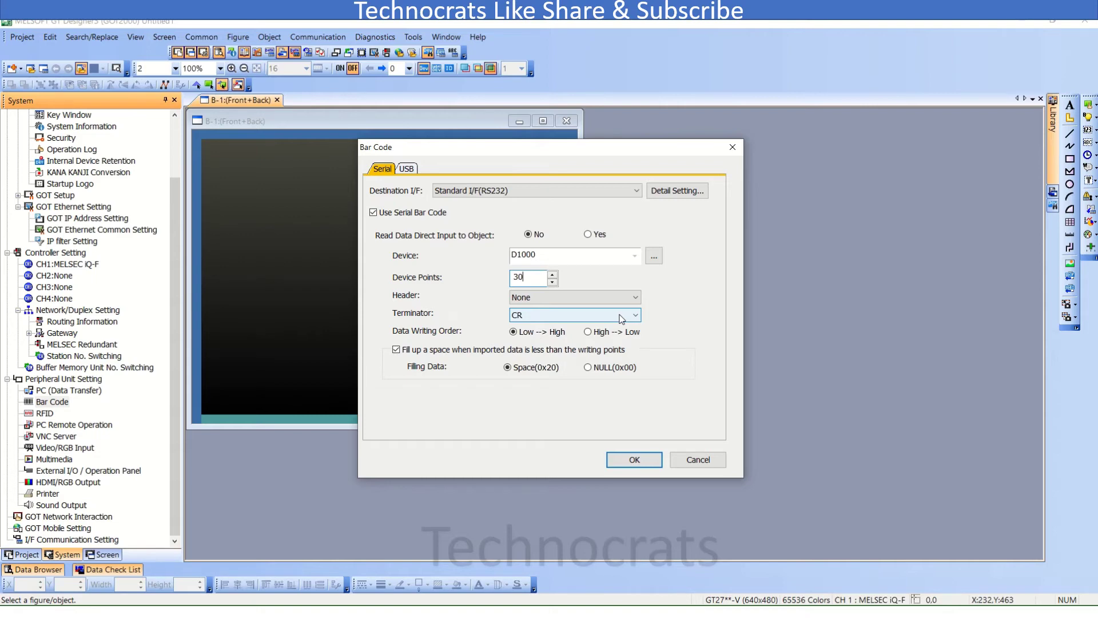
{"action": "left_click", "coordinate": [620, 316]}
{"action": "left_click", "coordinate": [549, 355]}
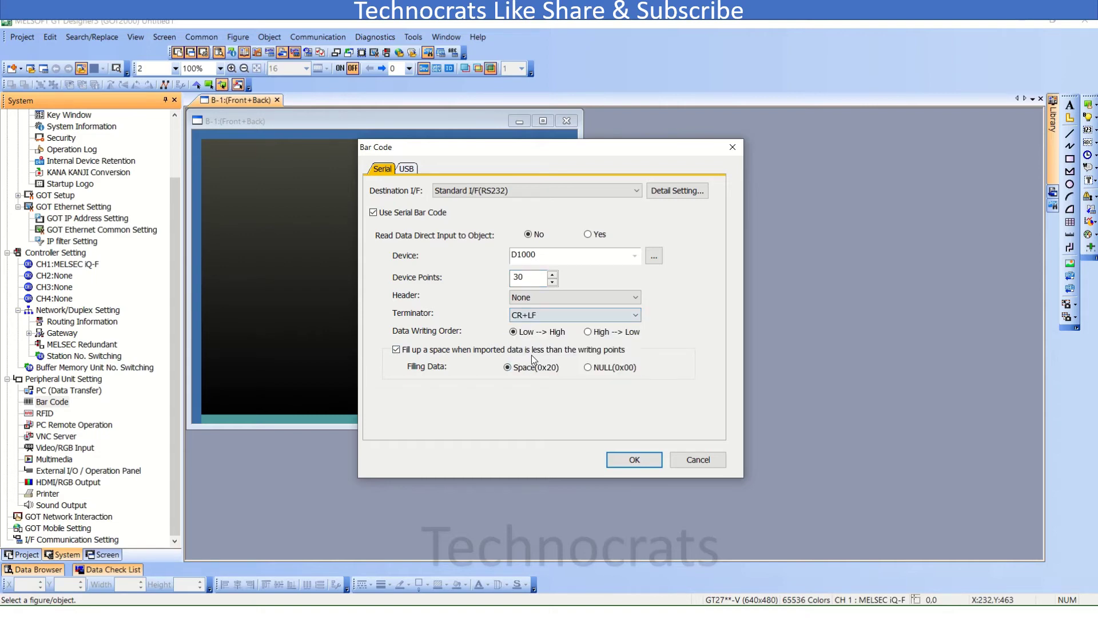
{"action": "left_click", "coordinate": [641, 460]}
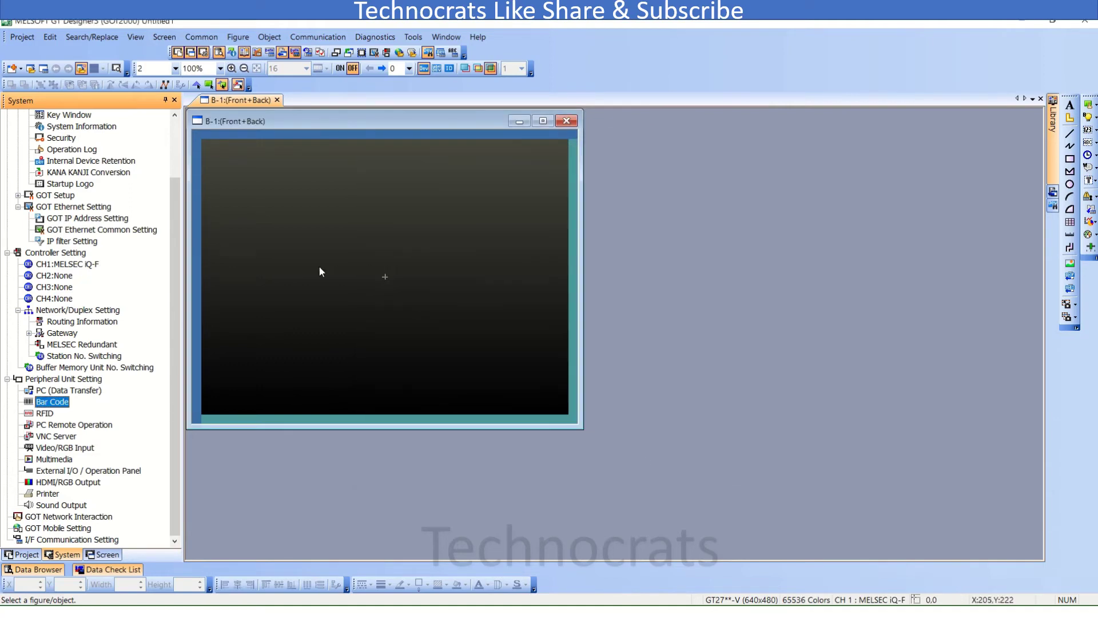
Step: Place a Text Display object near the upper left of base screen 1
{"action": "left_click", "coordinate": [270, 37]}
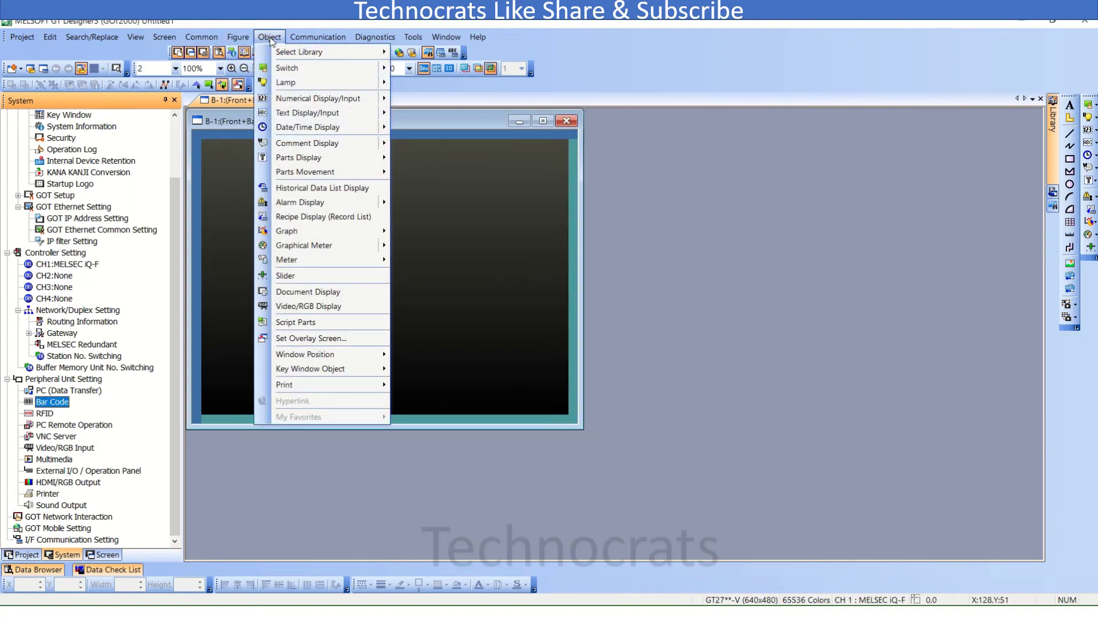
{"action": "mouse_move", "coordinate": [358, 114]}
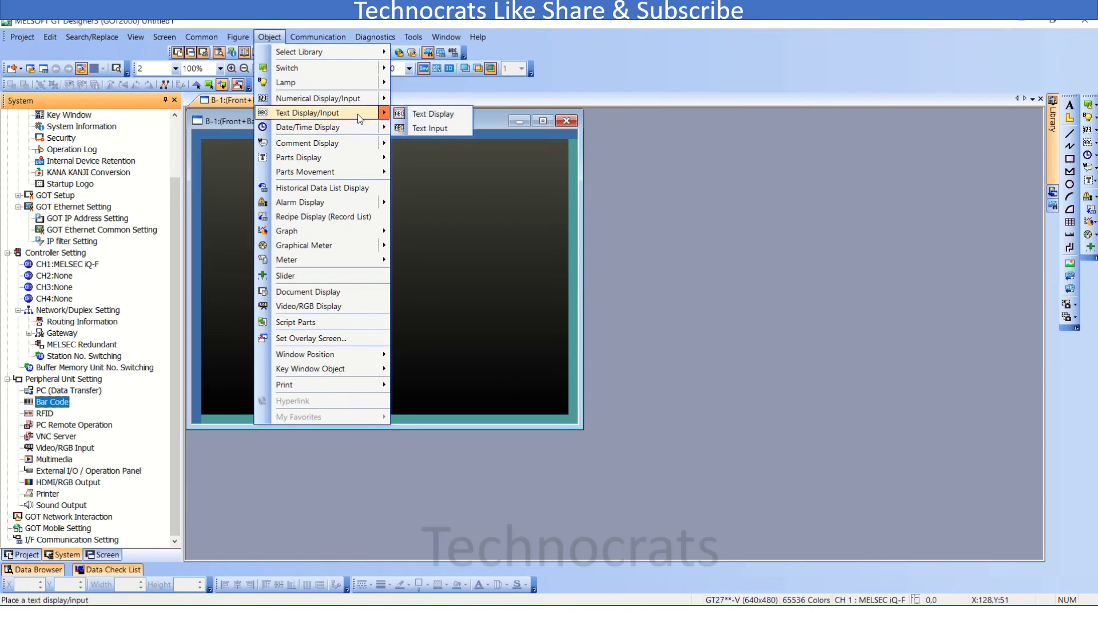
{"action": "left_click", "coordinate": [398, 118]}
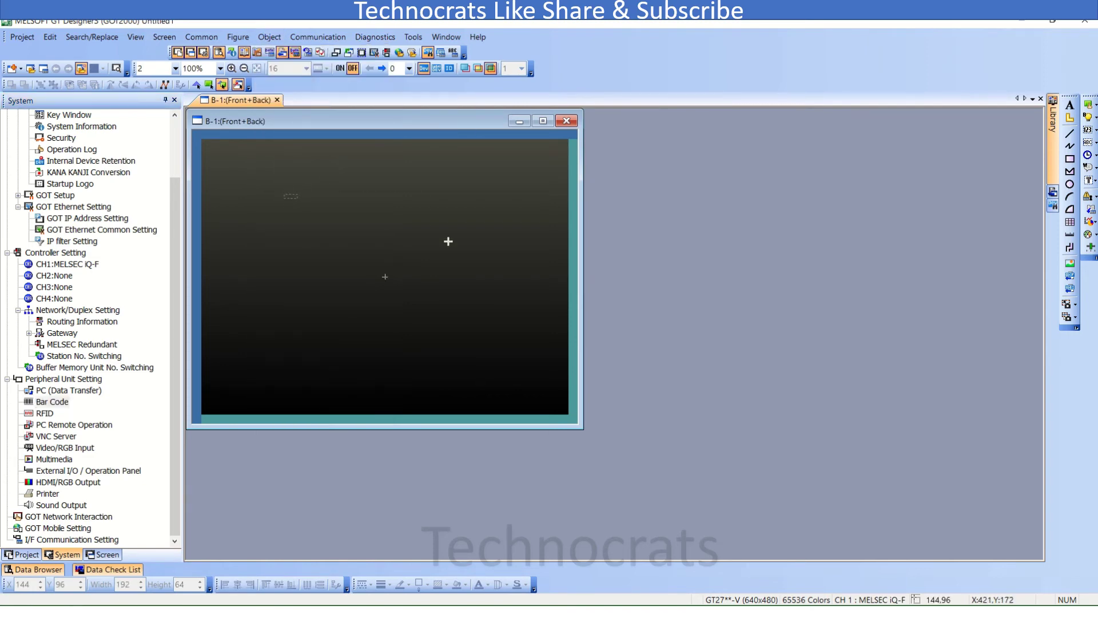
{"action": "left_click", "coordinate": [284, 195]}
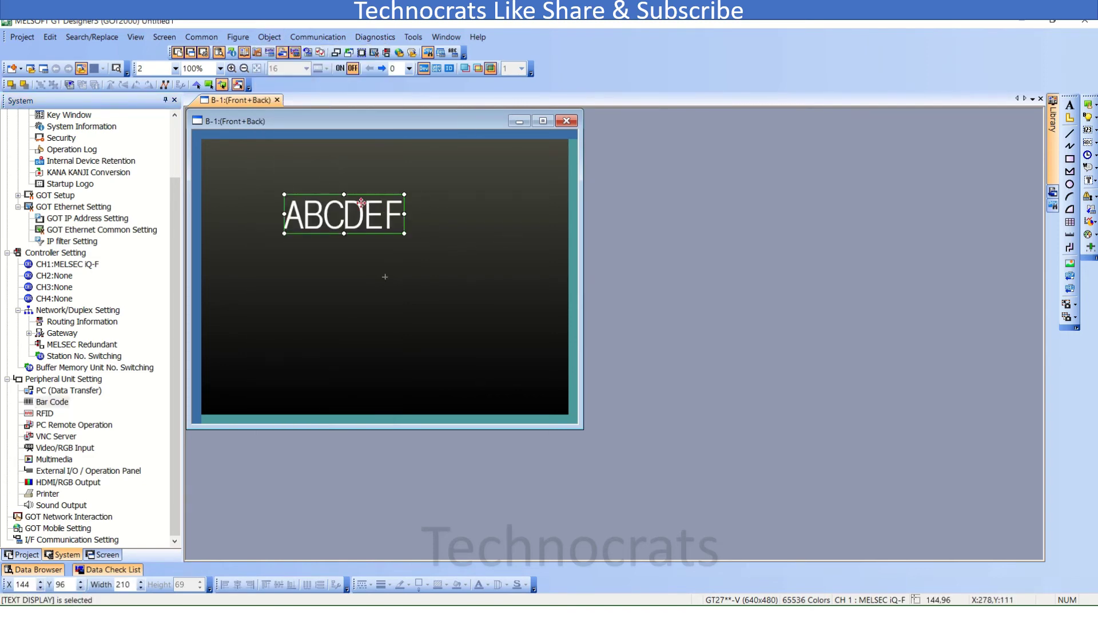
{"action": "double_click", "coordinate": [361, 203]}
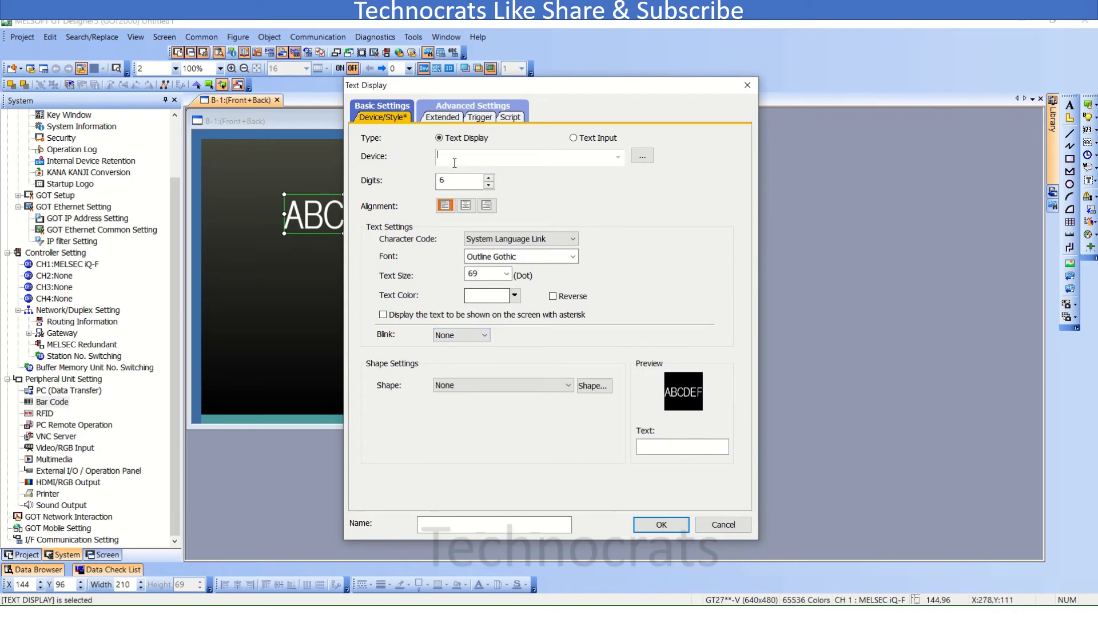
Step: Bind the text display to D1000 with 30 digits and text size 36, then shift it left
{"action": "left_click", "coordinate": [455, 163]}
{"action": "type", "text": "D1000"}
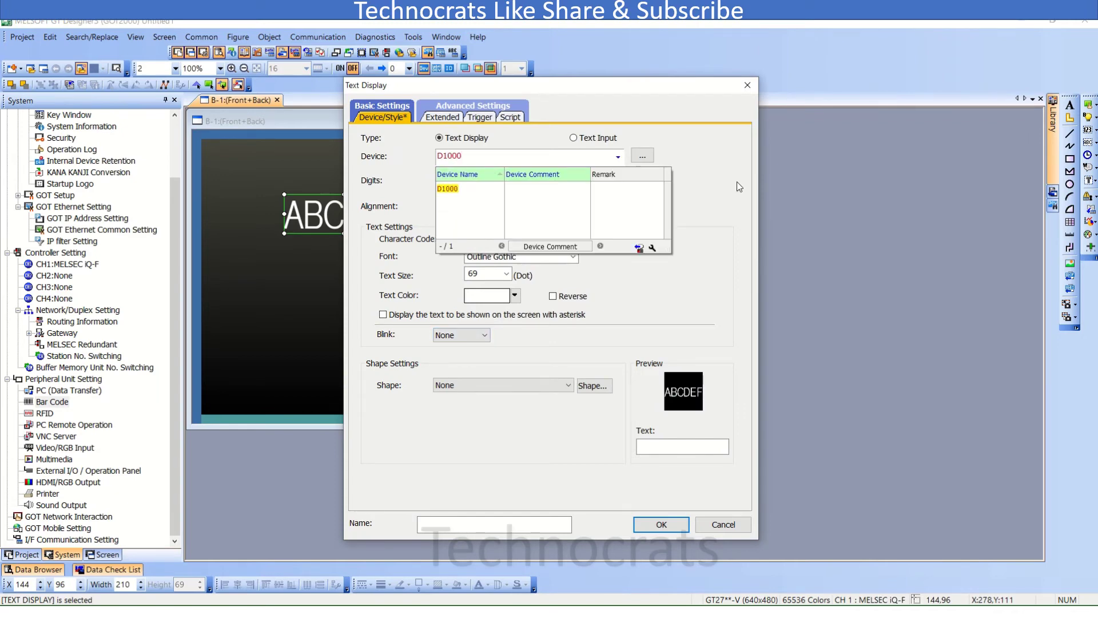
{"action": "left_click", "coordinate": [721, 187]}
{"action": "double_click", "coordinate": [449, 181]}
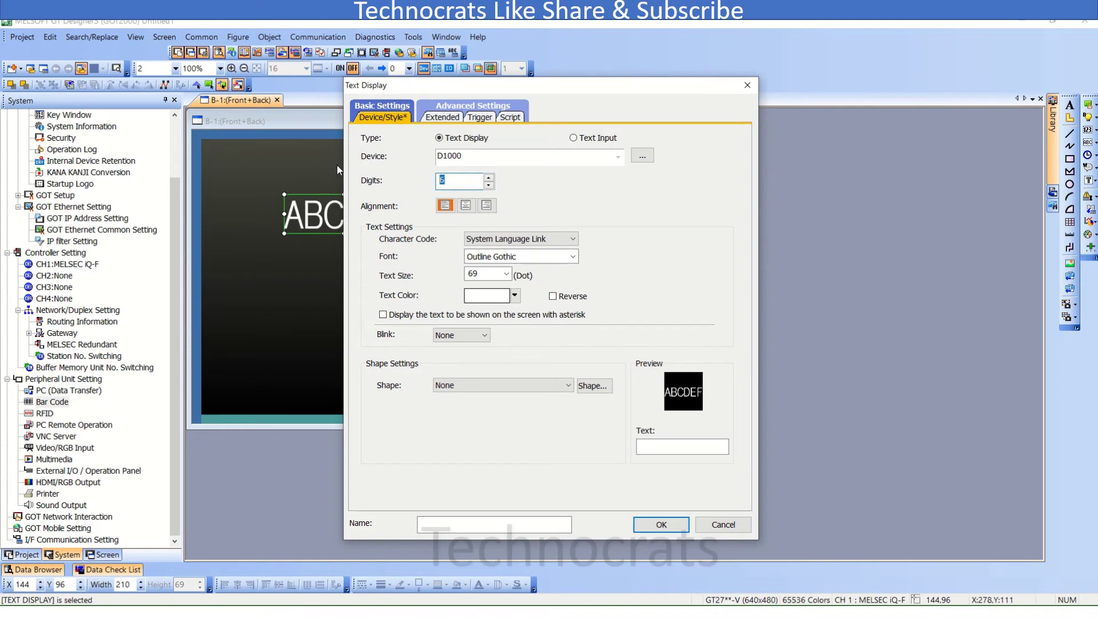
{"action": "type", "text": "30"}
{"action": "left_click", "coordinate": [506, 274]}
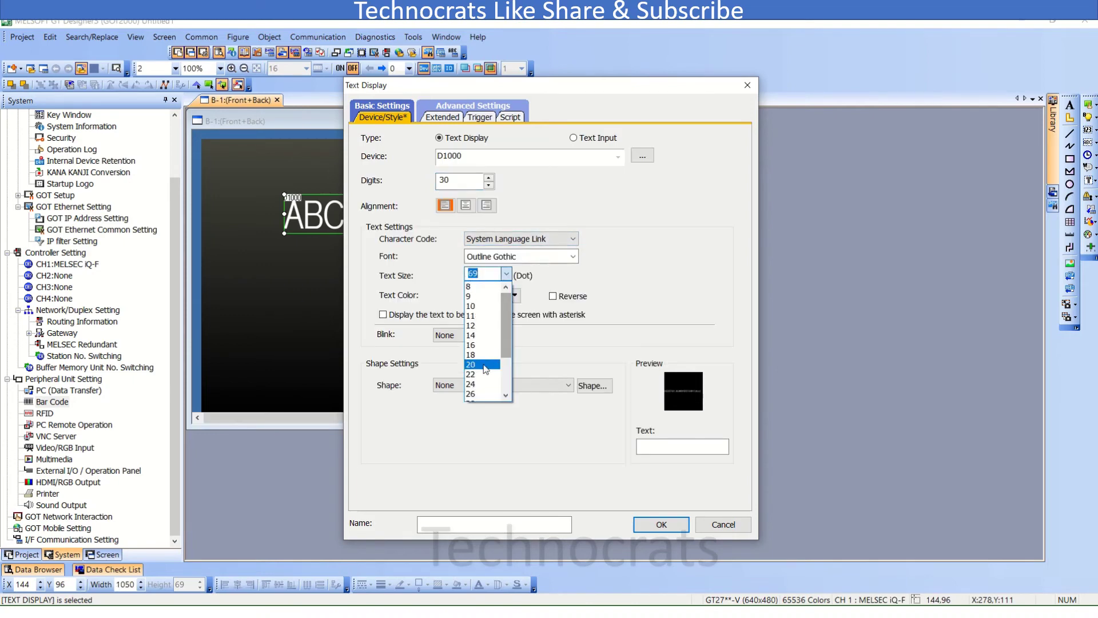
{"action": "left_click", "coordinate": [481, 354]}
{"action": "left_click", "coordinate": [506, 274]}
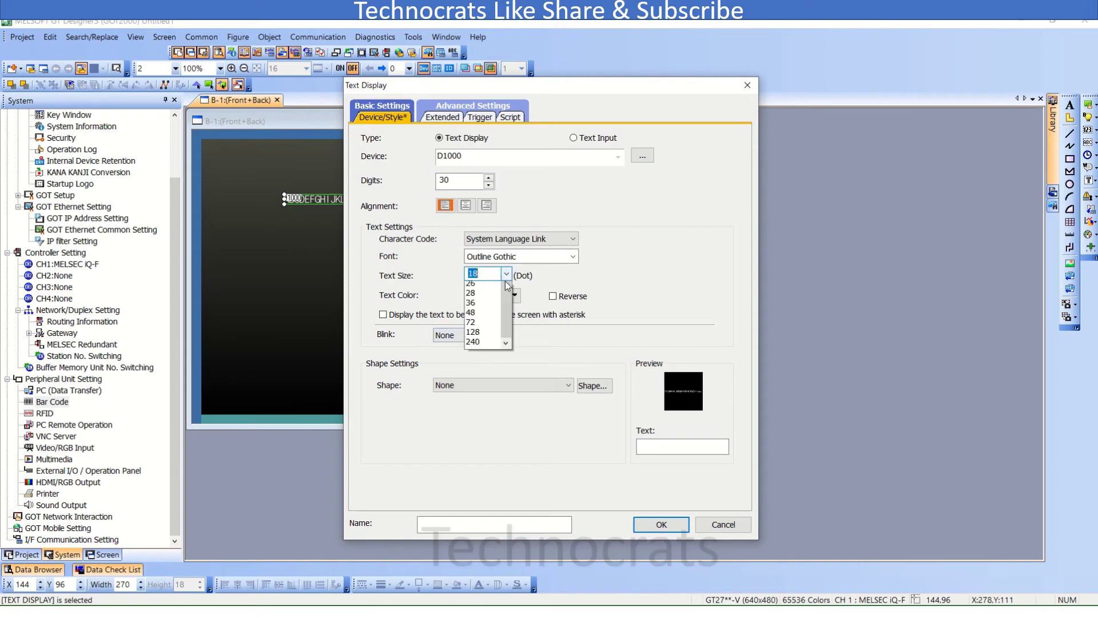
{"action": "left_click", "coordinate": [483, 354]}
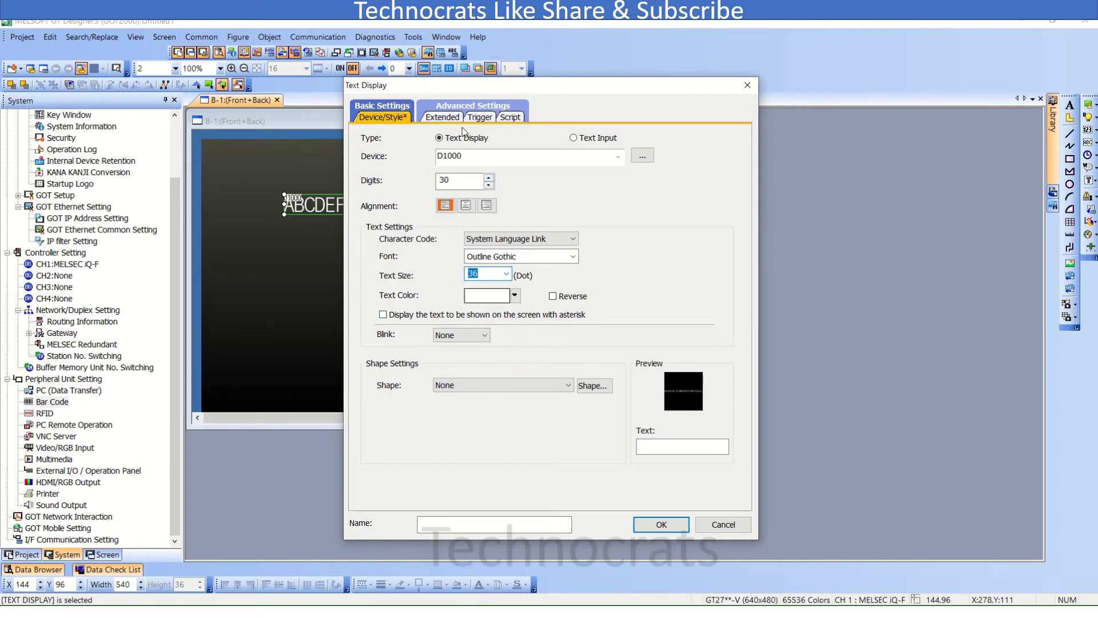
{"action": "left_click", "coordinate": [654, 526]}
{"action": "left_click_drag", "start_coordinate": [412, 201], "coordinate": [373, 218]}
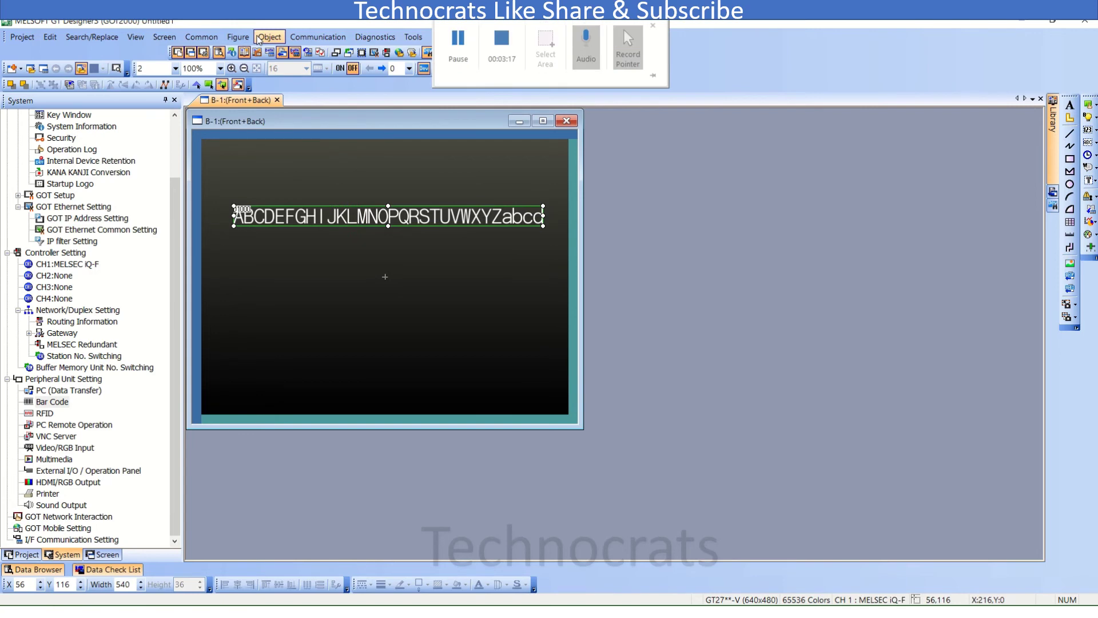
Step: Add a 'Barcode Data' text label near the top of the screen
{"action": "left_click", "coordinate": [269, 37]}
{"action": "mouse_move", "coordinate": [296, 42]}
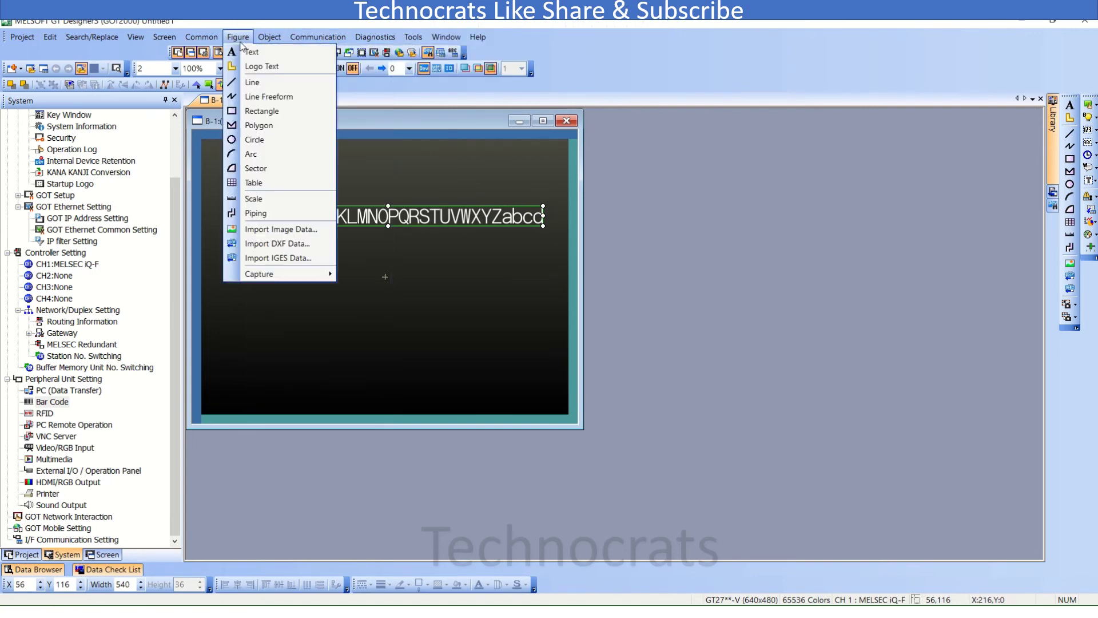
{"action": "left_click", "coordinate": [250, 52]}
{"action": "left_click", "coordinate": [305, 167]}
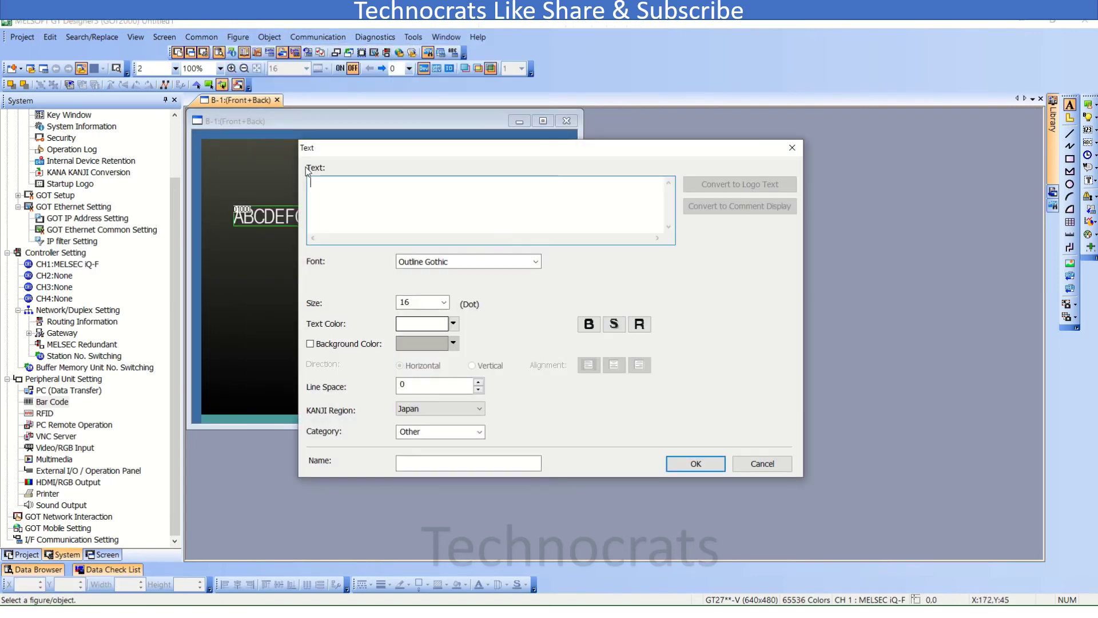
{"action": "type", "text": "Bar"}
{"action": "type", "text": "code "}
{"action": "type", "text": "Dta"}
{"action": "type", "text": "ta"}
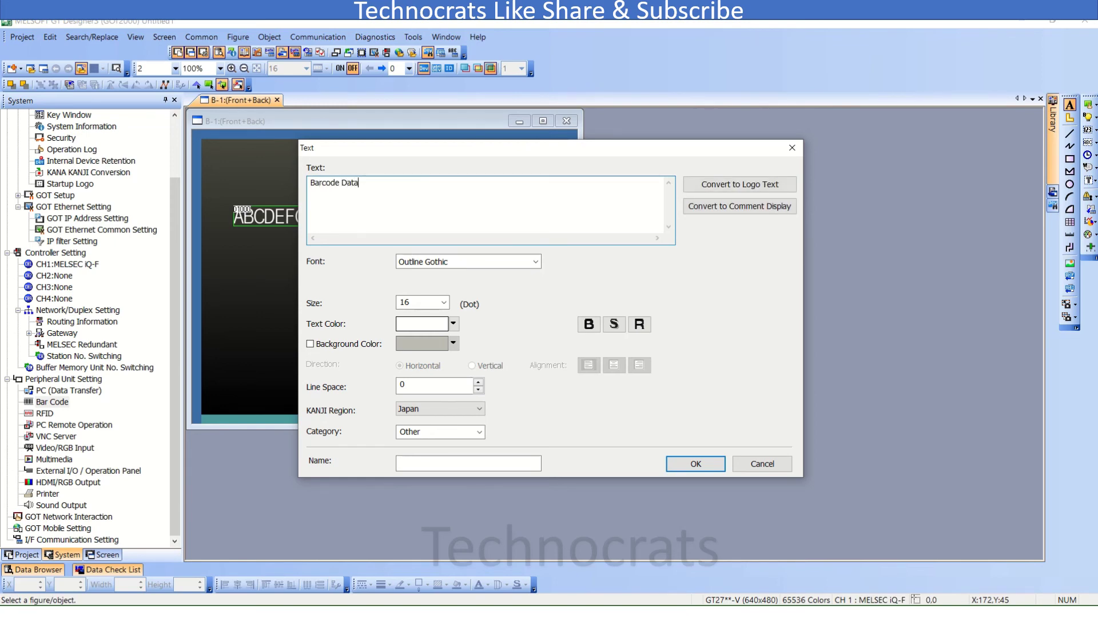
{"action": "left_click", "coordinate": [695, 463]}
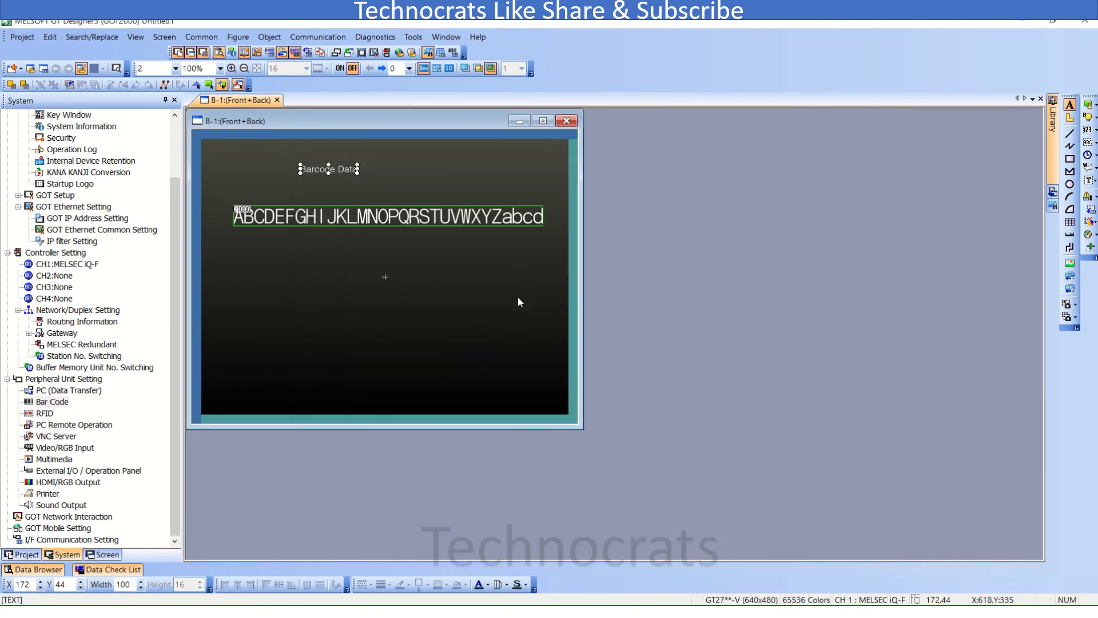
Step: Enlarge the 'Barcode Data' label to size 48 and center it above the text display
{"action": "double_click", "coordinate": [328, 170]}
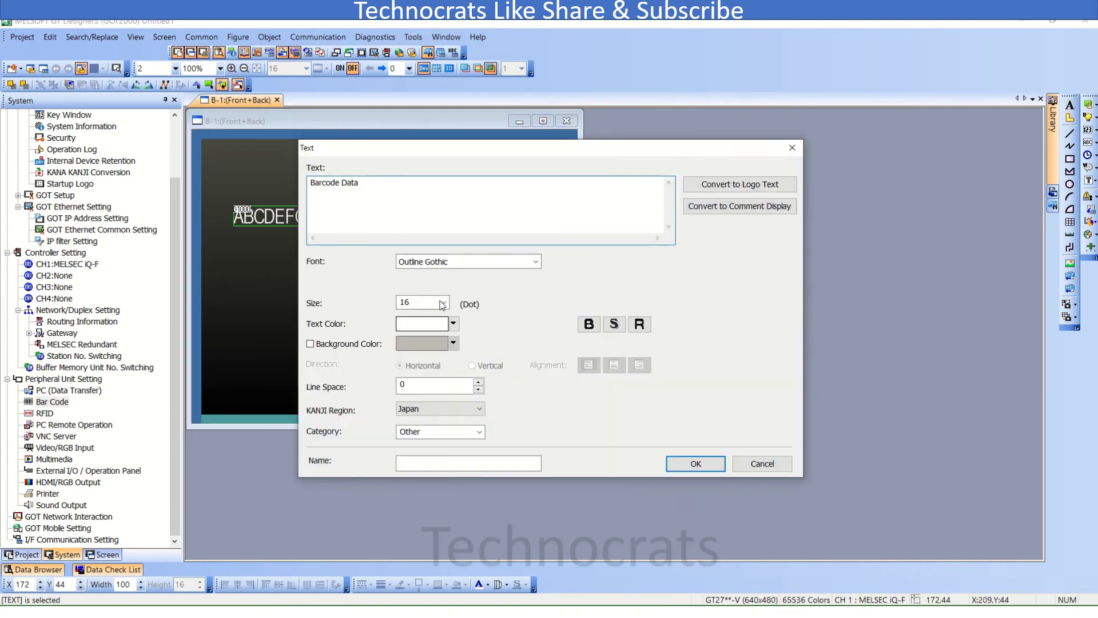
{"action": "left_click", "coordinate": [444, 302]}
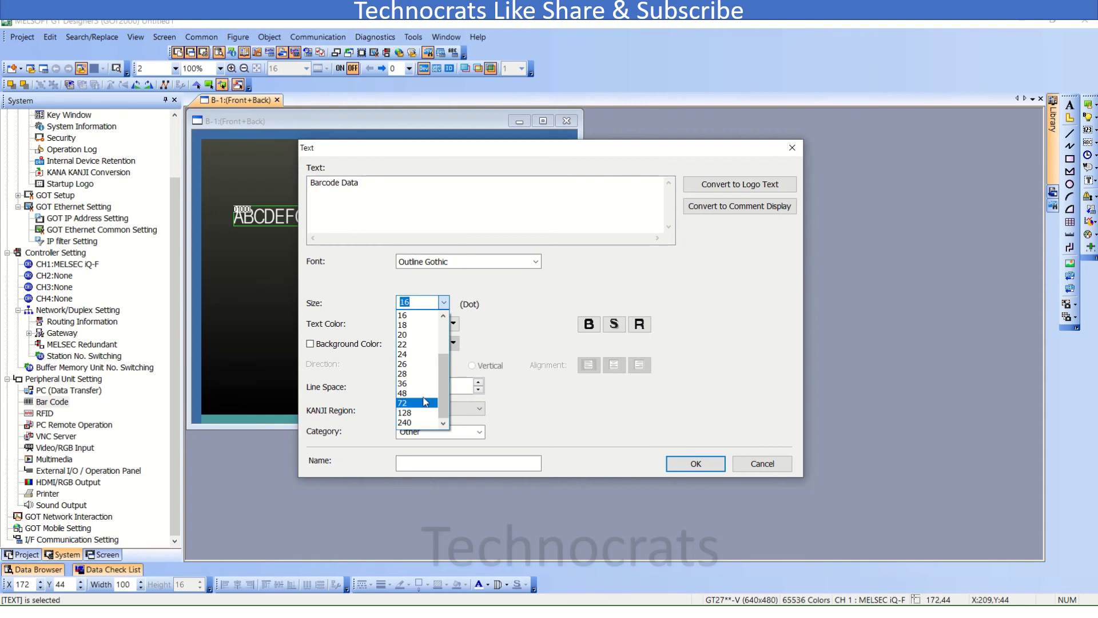
{"action": "left_click", "coordinate": [423, 393]}
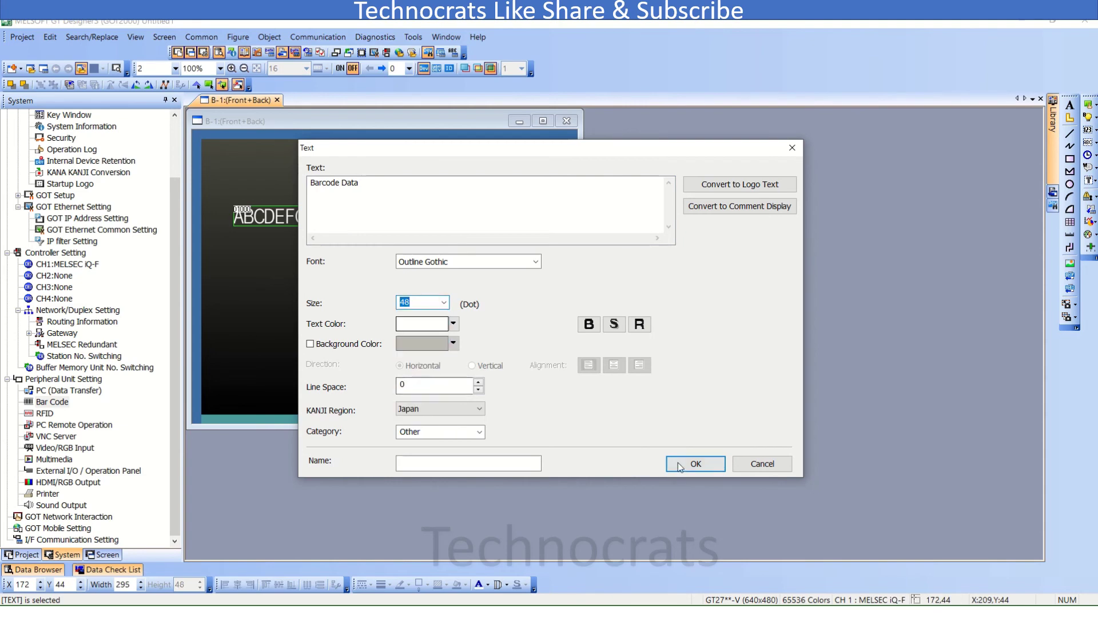
{"action": "left_click", "coordinate": [695, 463]}
{"action": "left_click_drag", "start_coordinate": [382, 184], "coordinate": [380, 188]}
{"action": "left_click", "coordinate": [401, 279]}
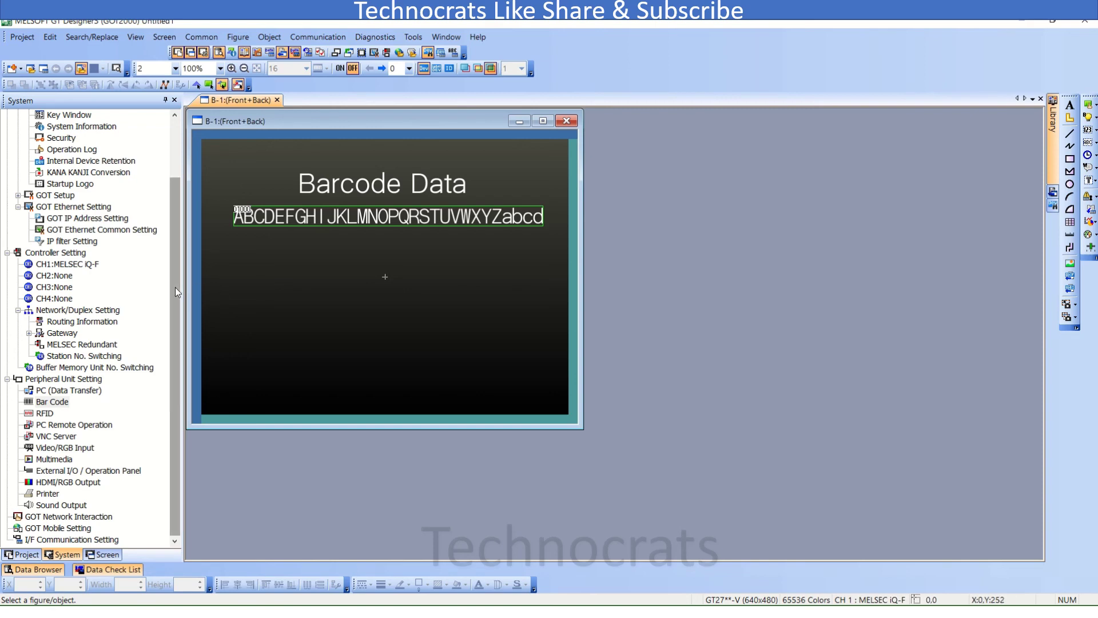
Step: Reopen the Bar Code settings and highlight the D1000 device value
{"action": "left_click", "coordinate": [309, 216]}
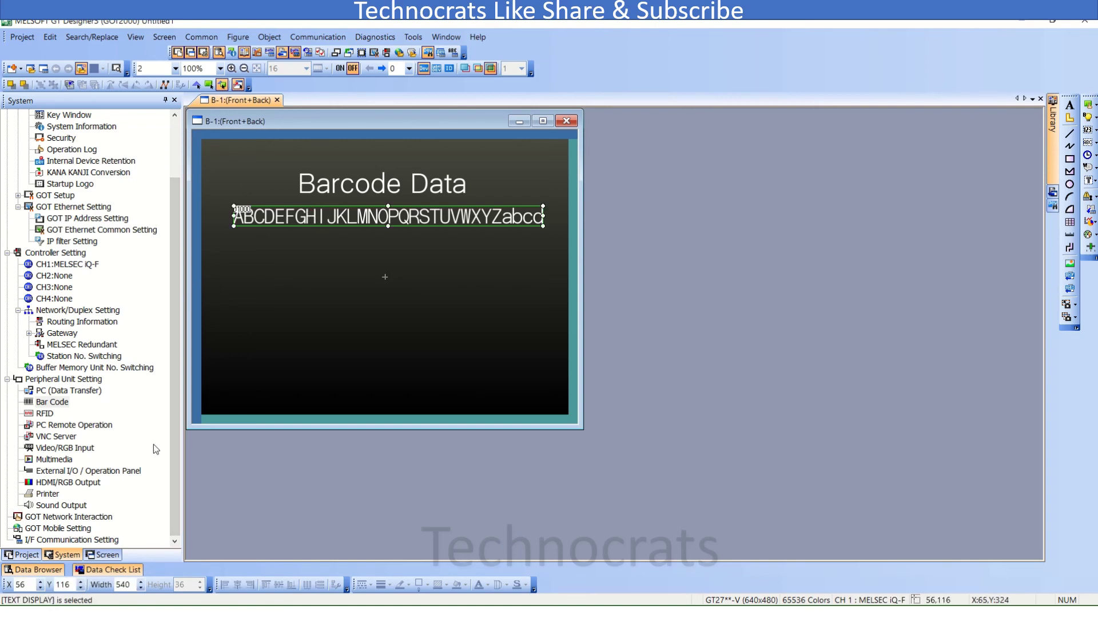
{"action": "double_click", "coordinate": [52, 402]}
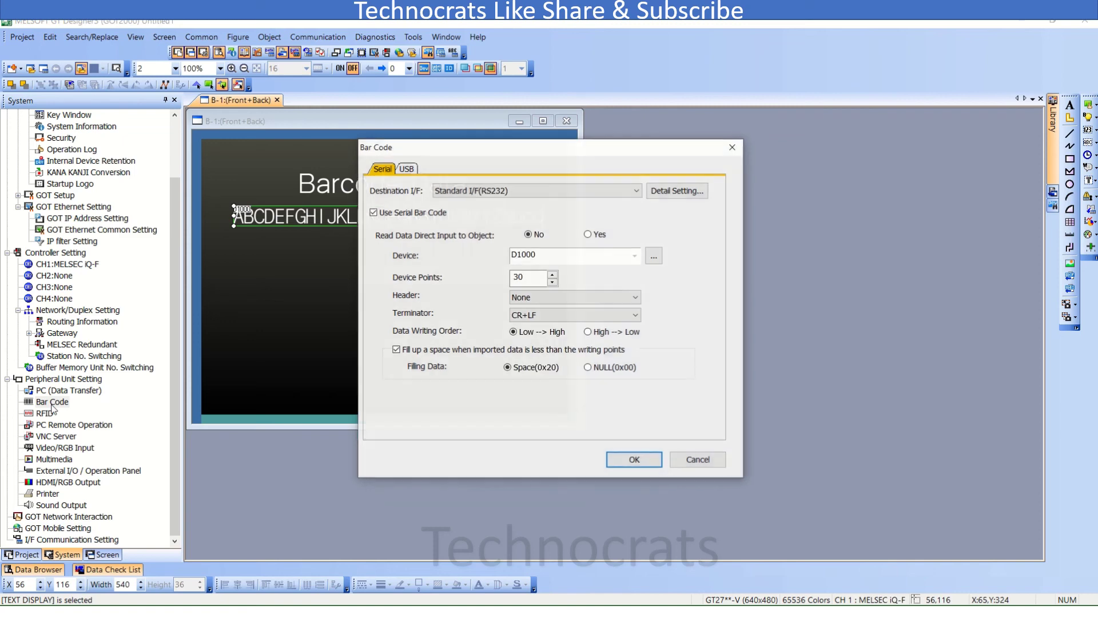
{"action": "left_click_drag", "start_coordinate": [567, 250], "coordinate": [473, 261]}
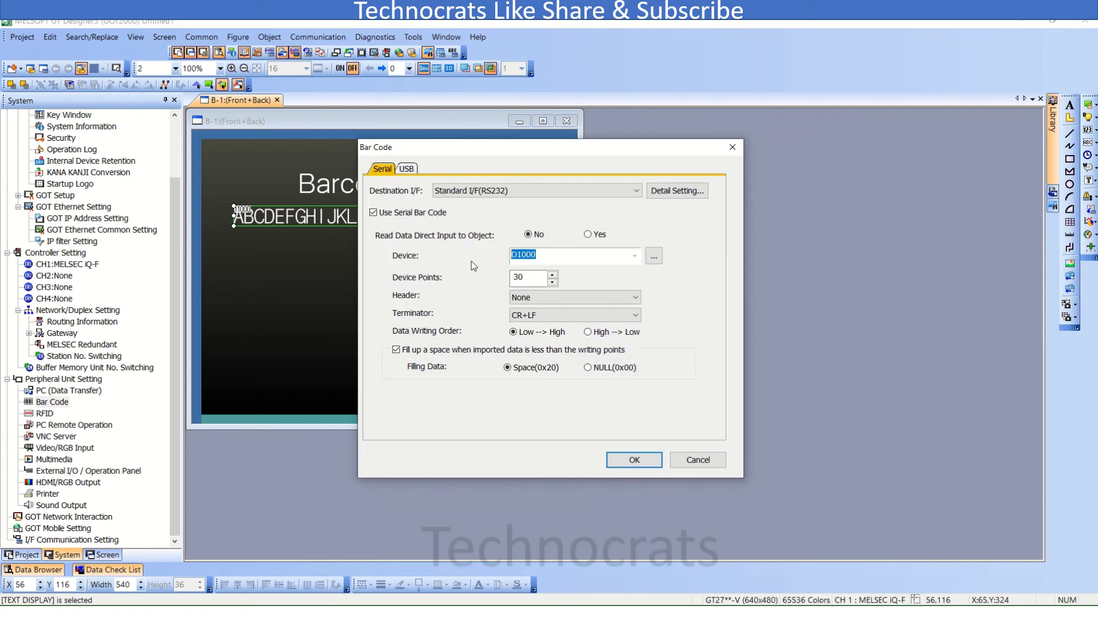